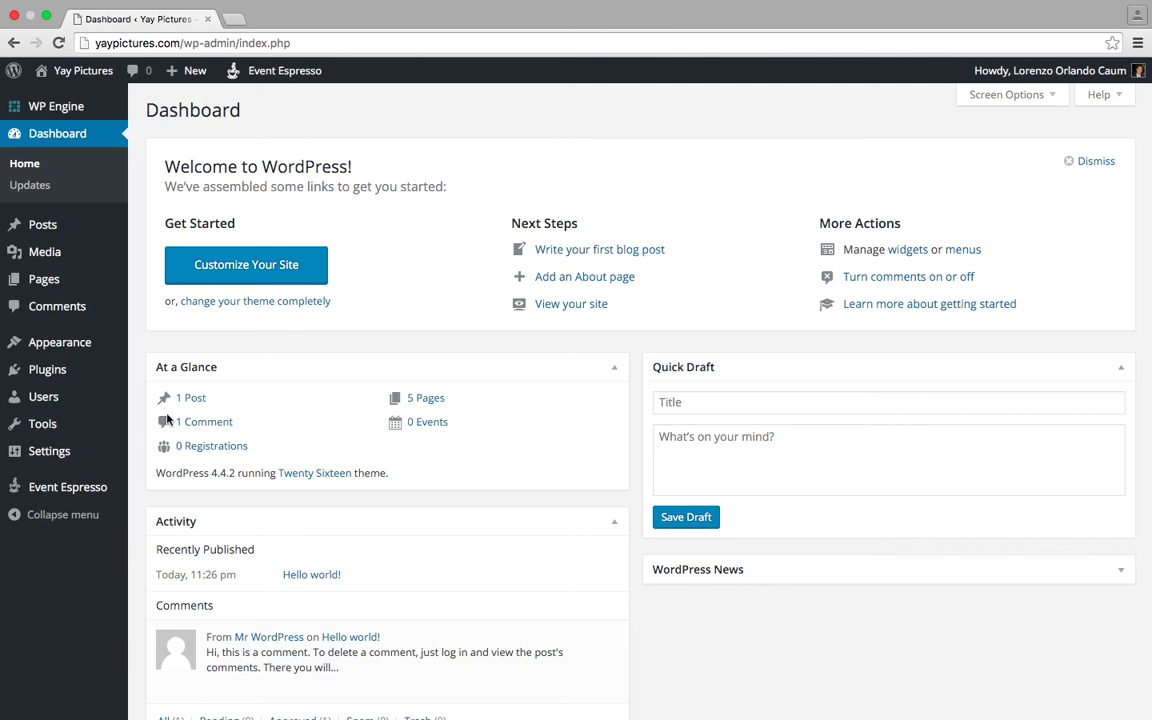
Create a new Event Espresso event titled "Thai Cooking Workshop".
mouse_move(67, 490)
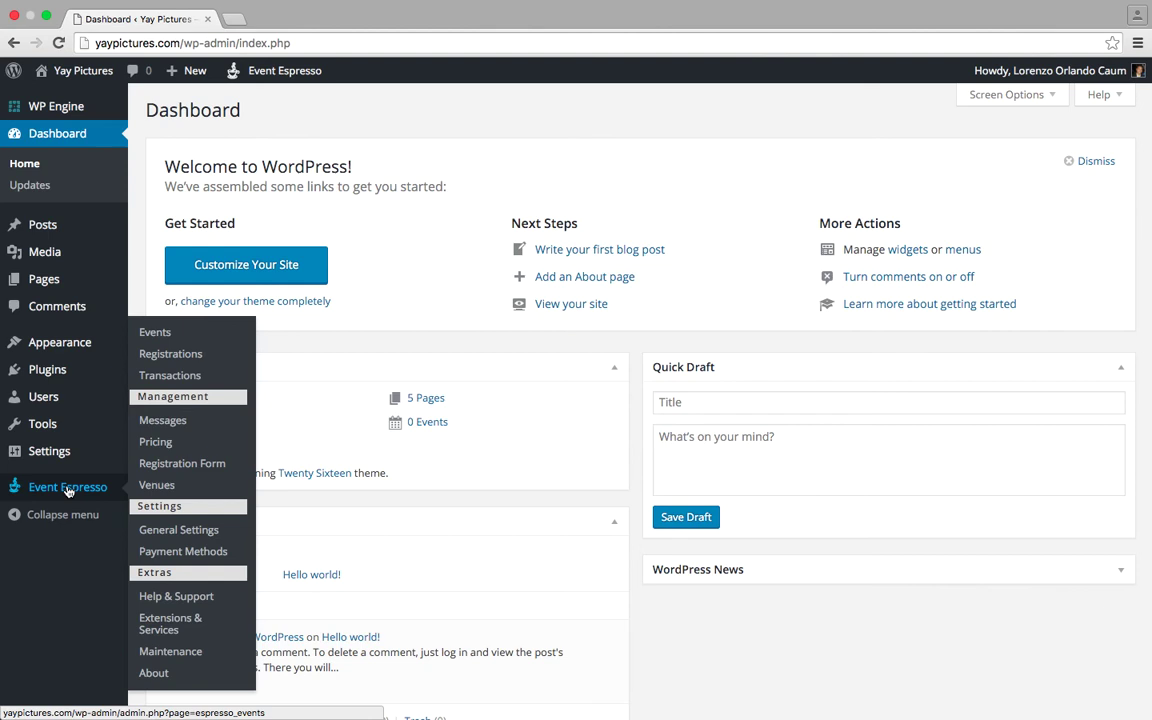
click(155, 337)
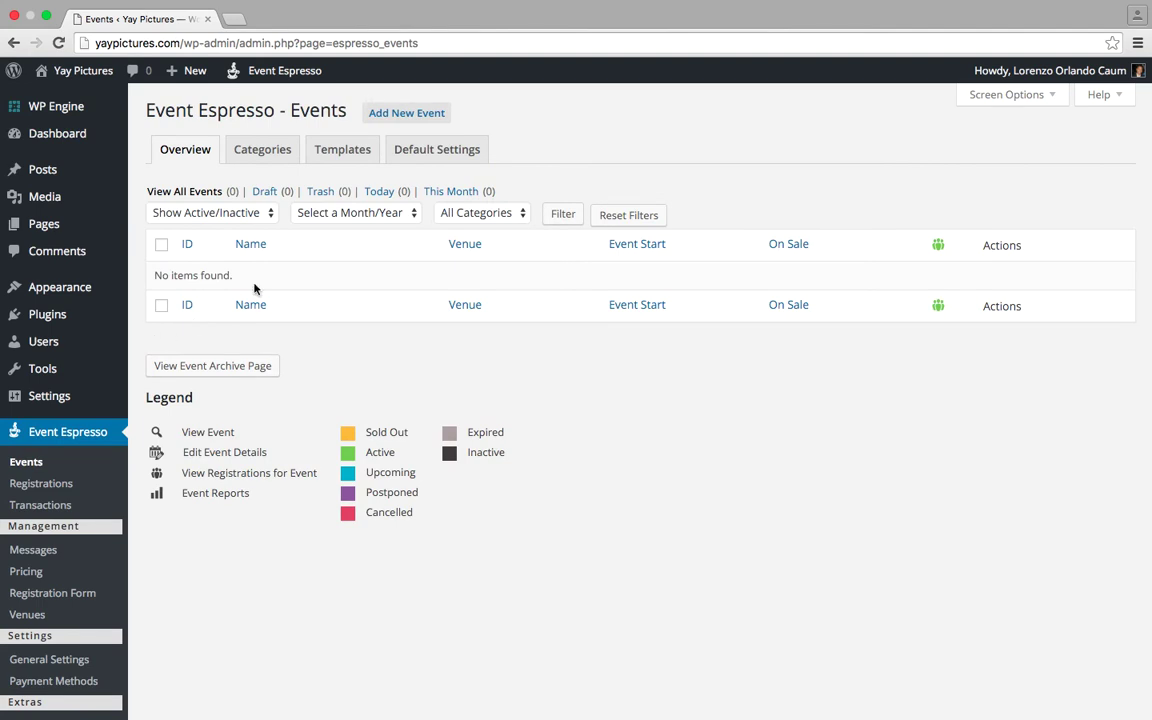
click(414, 118)
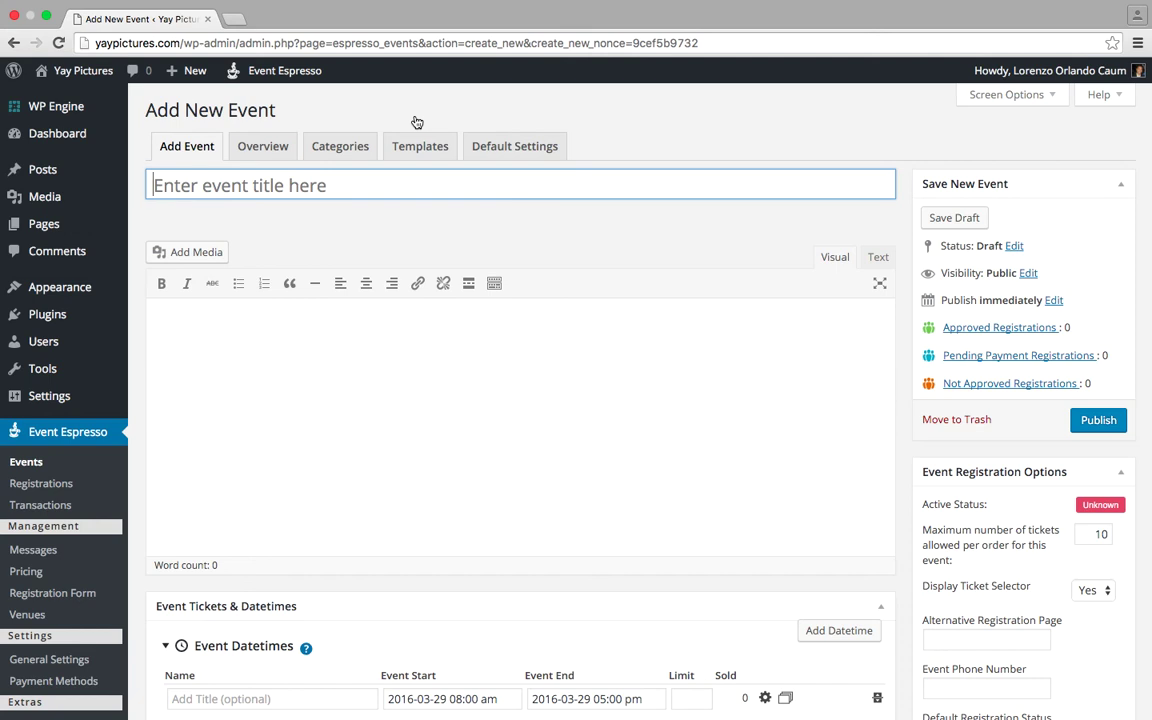
text(Tha)
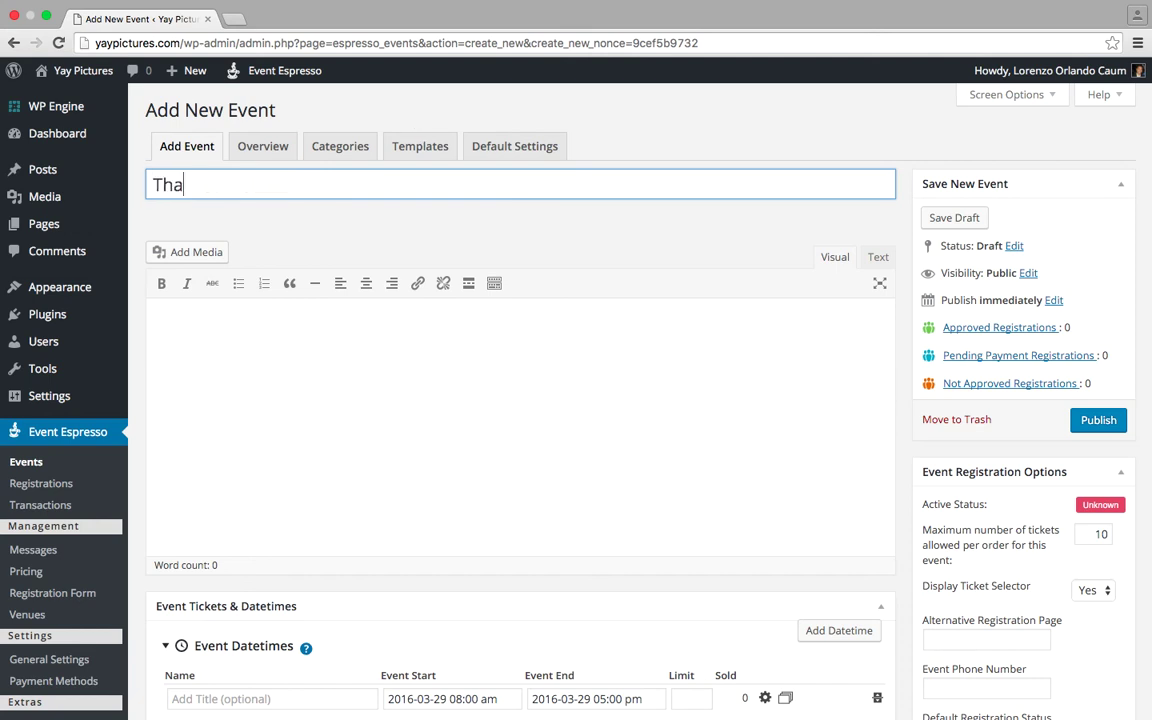
text(i Cook)
key(BackSpace)
text(oking Workshop)
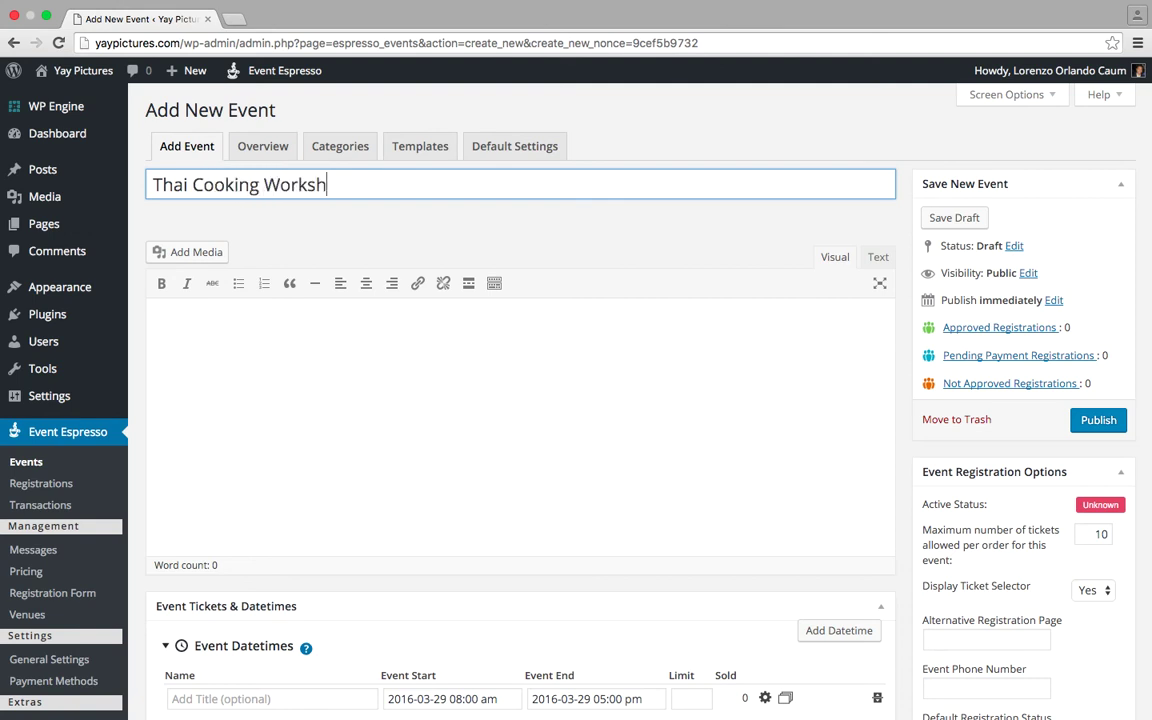
Write the event description "You'll have an amazing time learning how to prepare spicy Thai food with lemon grass as the main ingredient.".
click(432, 382)
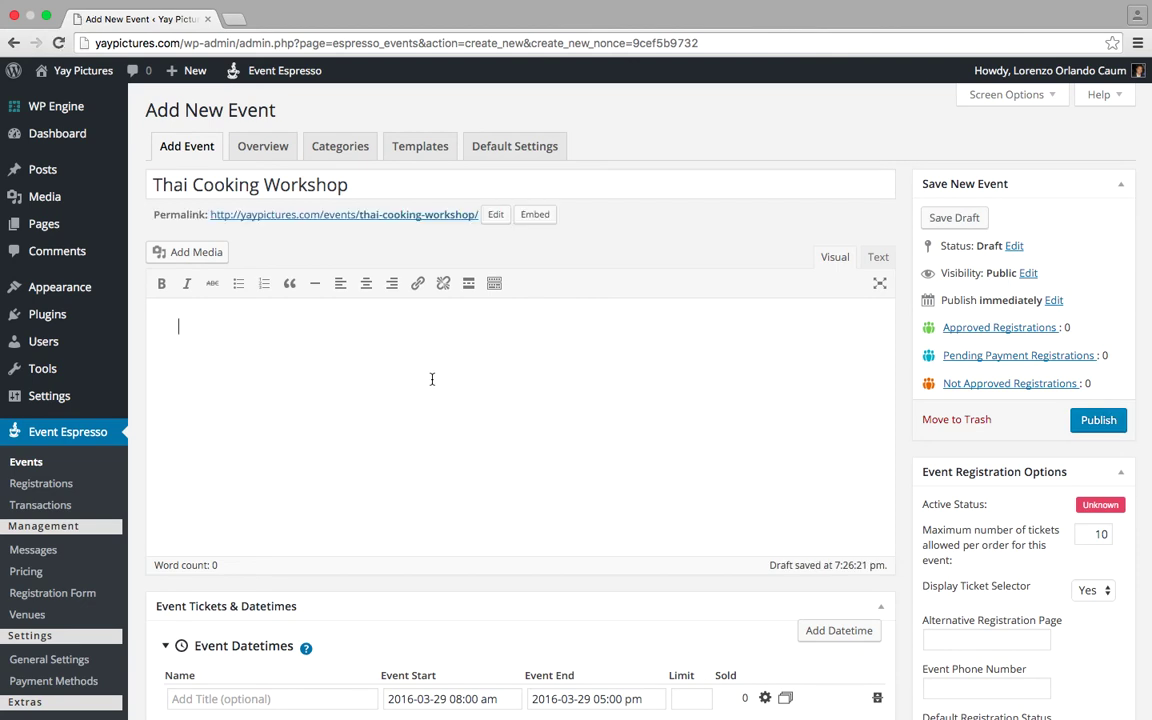
text(You'll have an ama)
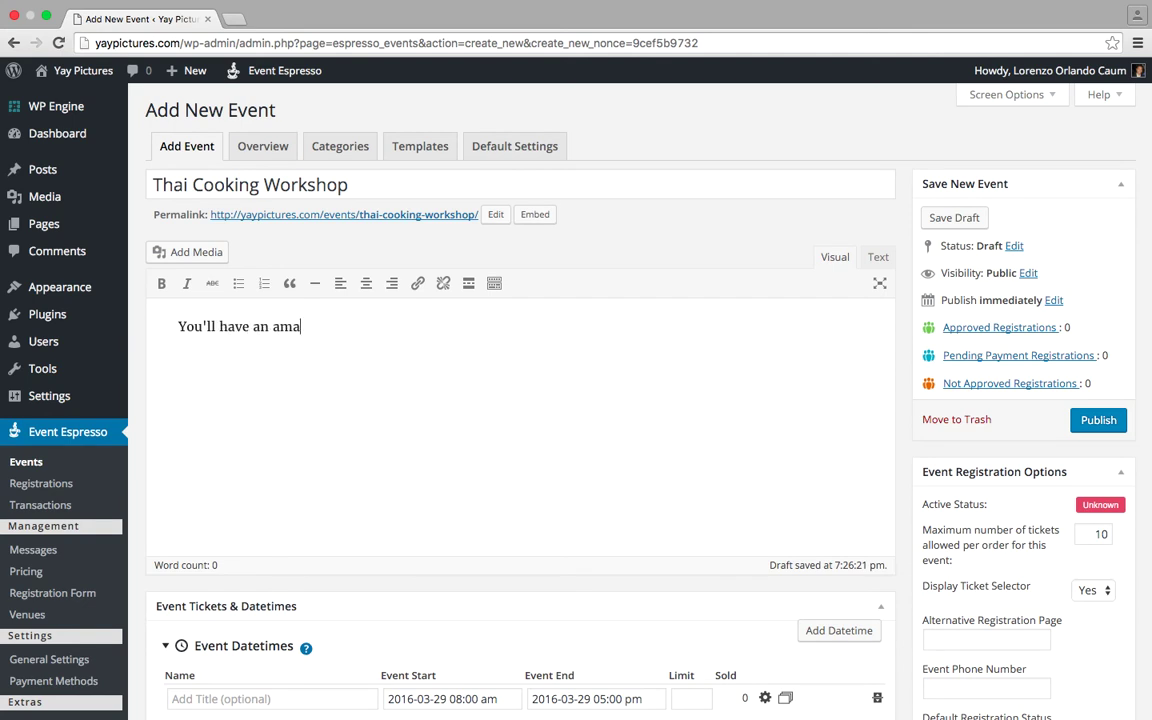
text(zing time learni)
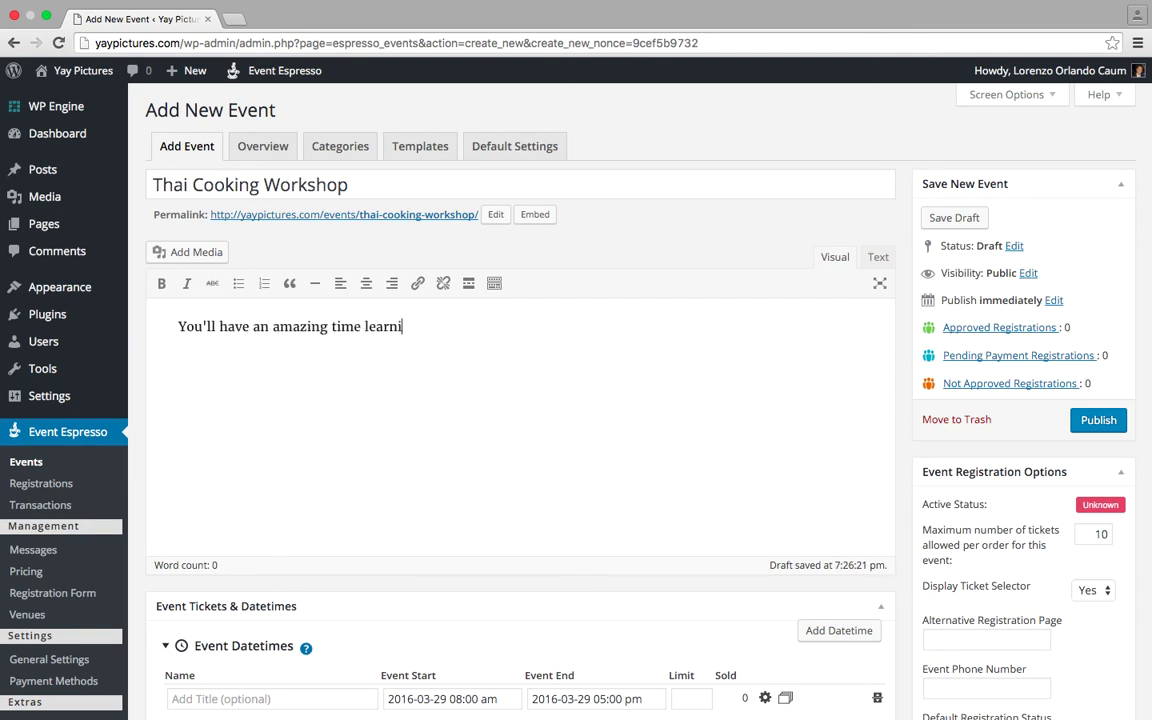
text(ng how to prepar)
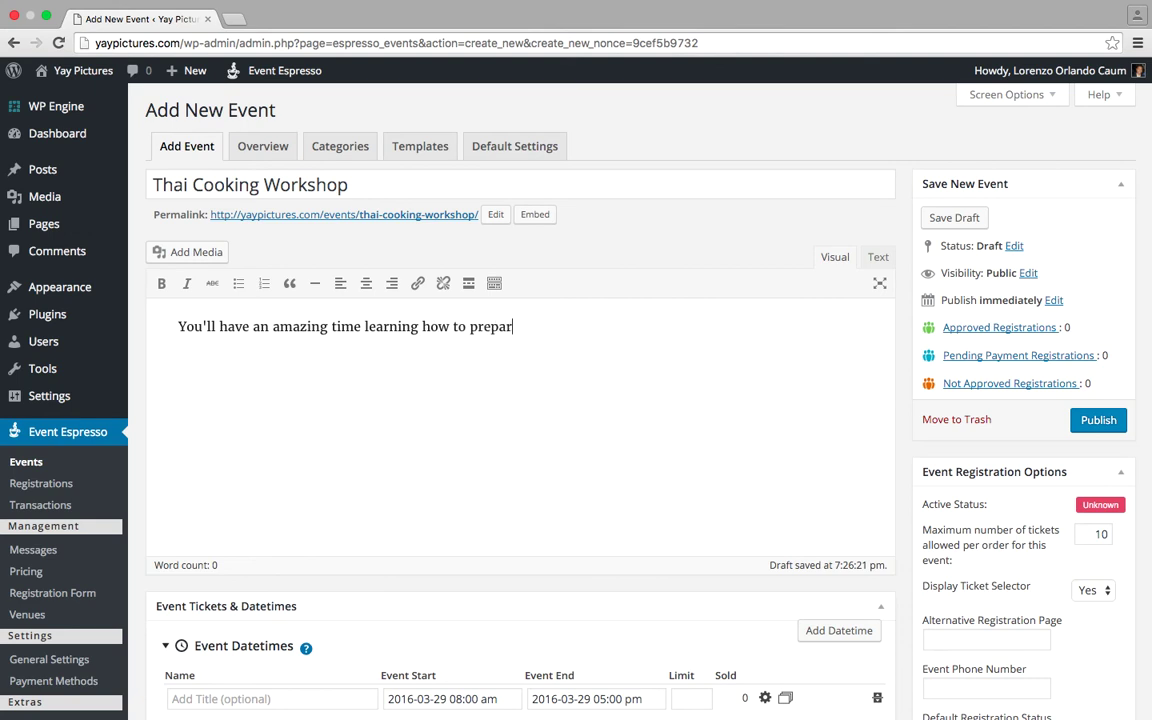
text(e spicy Thai food)
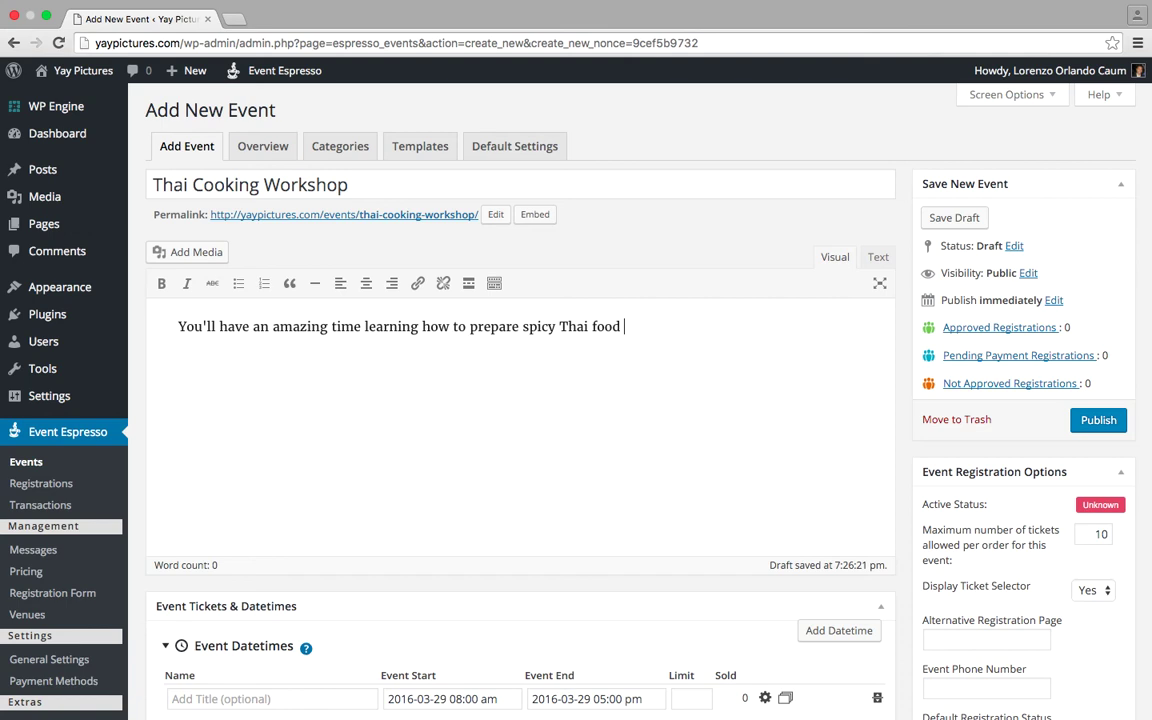
text( with)
key(shift+Return)
text(lemon grass as the ma)
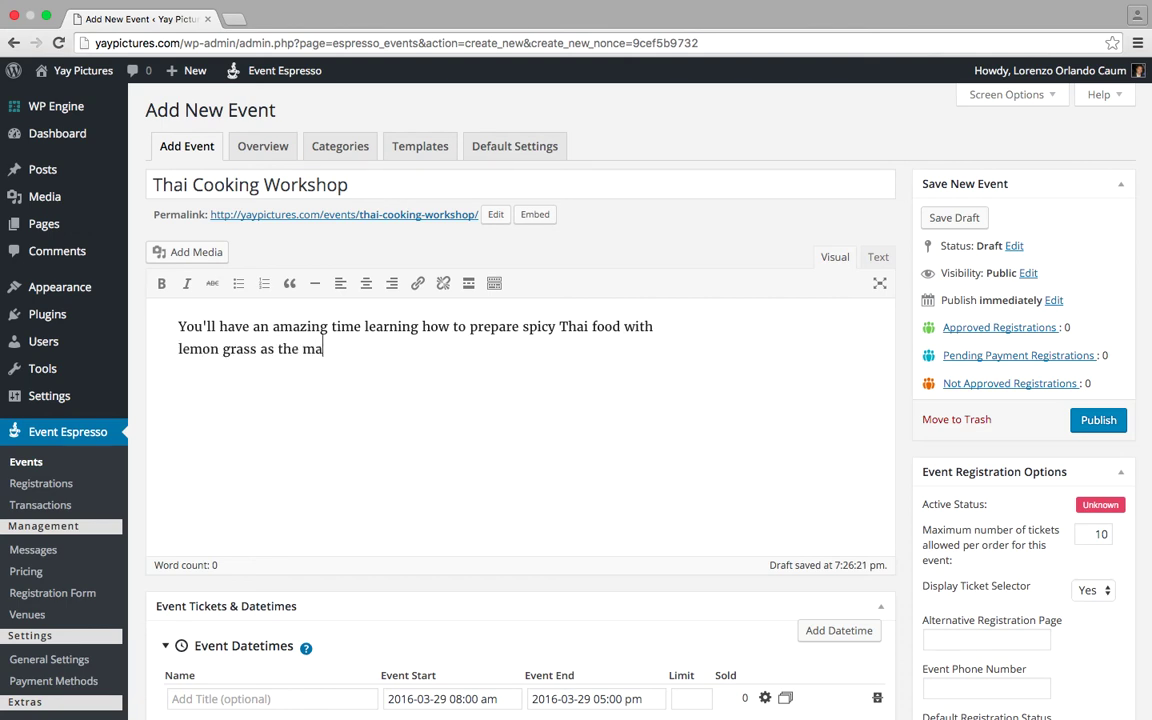
text(in ingredient.)
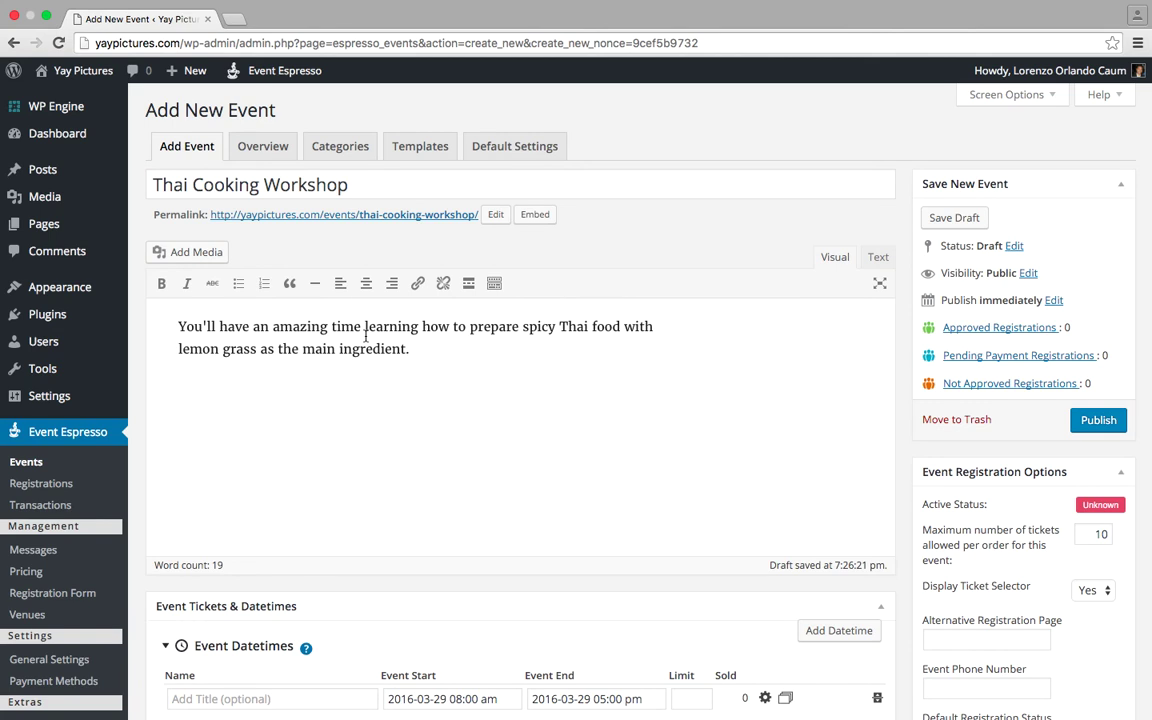
Set the event start in the event datetimes to 2016-03-27 at 02:00 pm.
scroll(366, 337, down, 5)
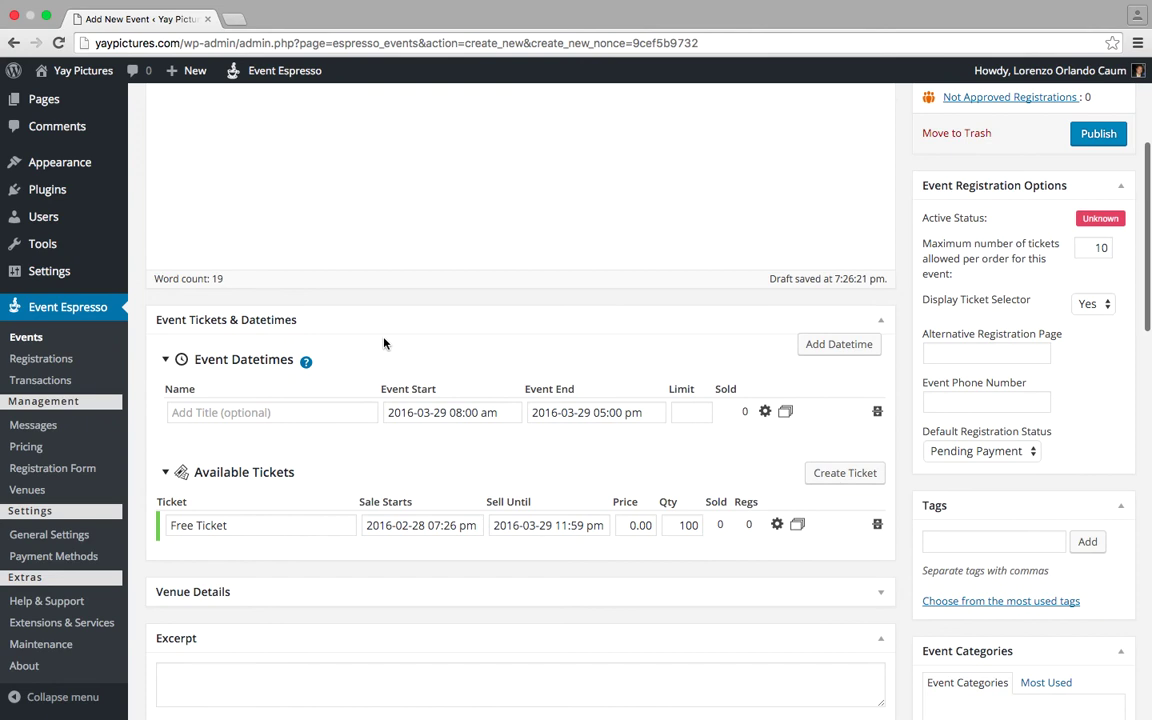
scroll(461, 346, down, 1)
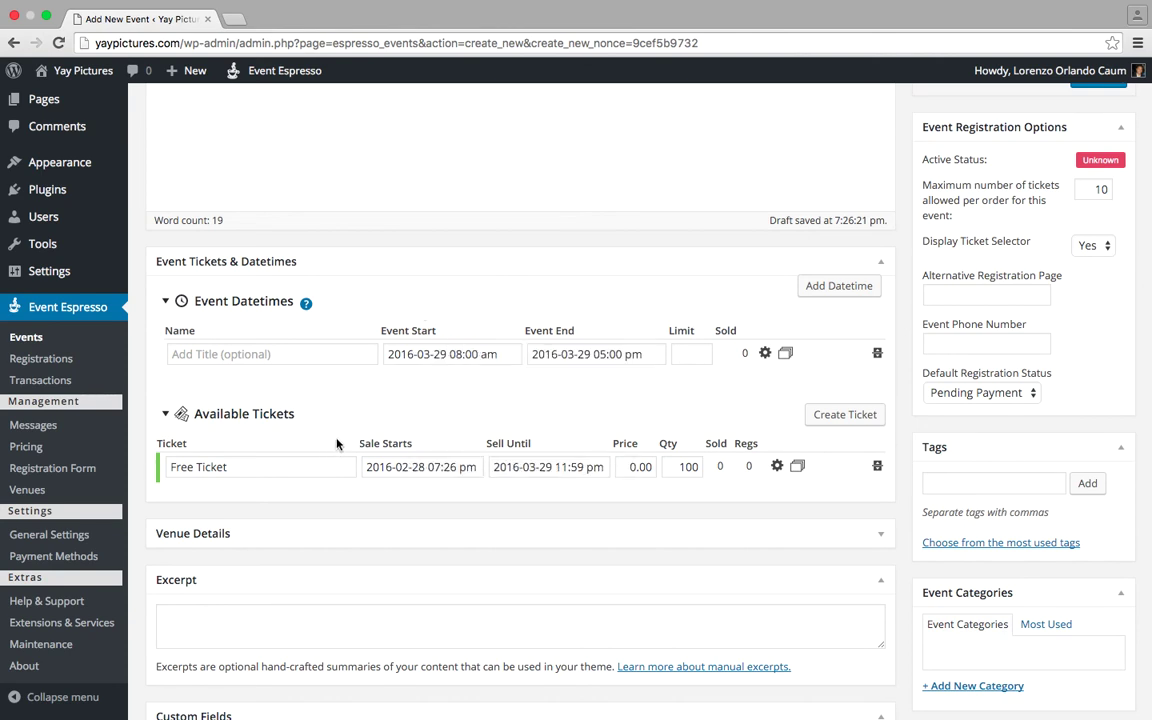
click(436, 355)
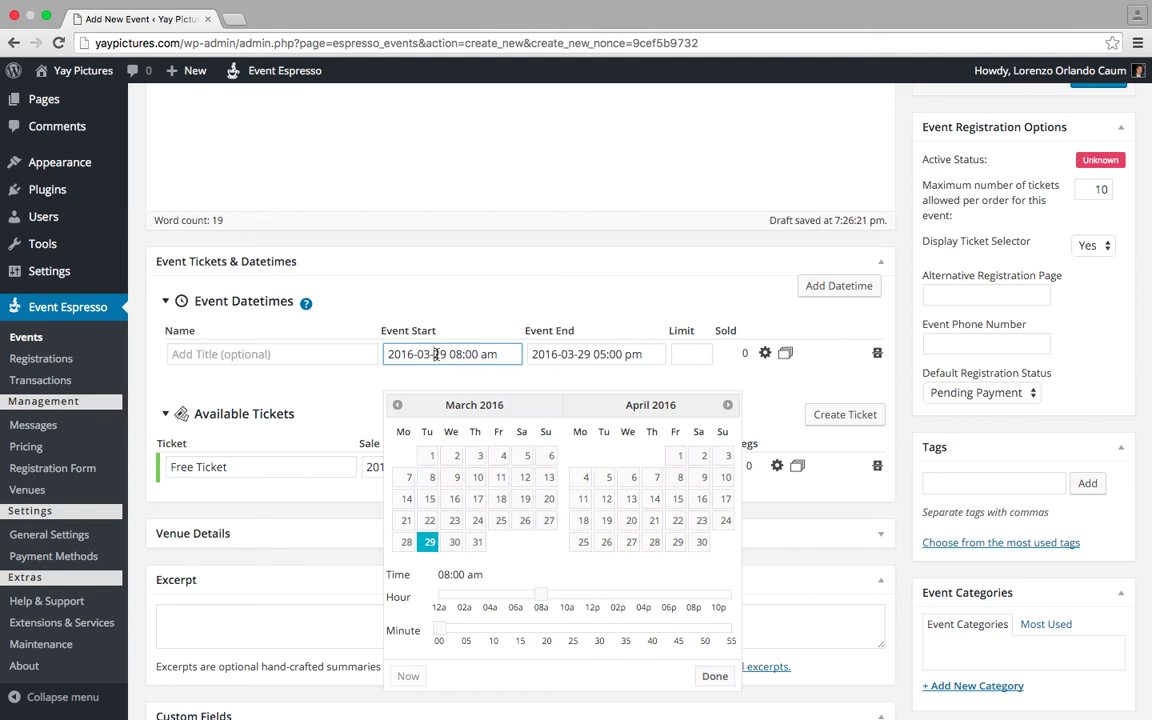
click(549, 524)
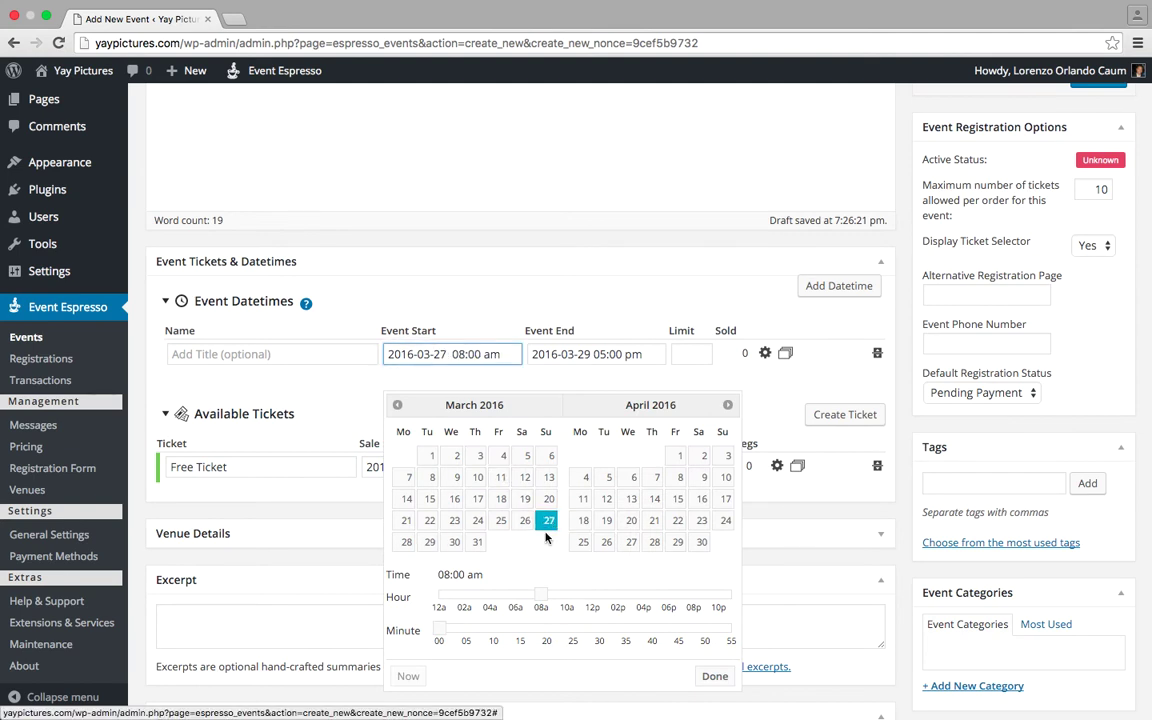
click(618, 598)
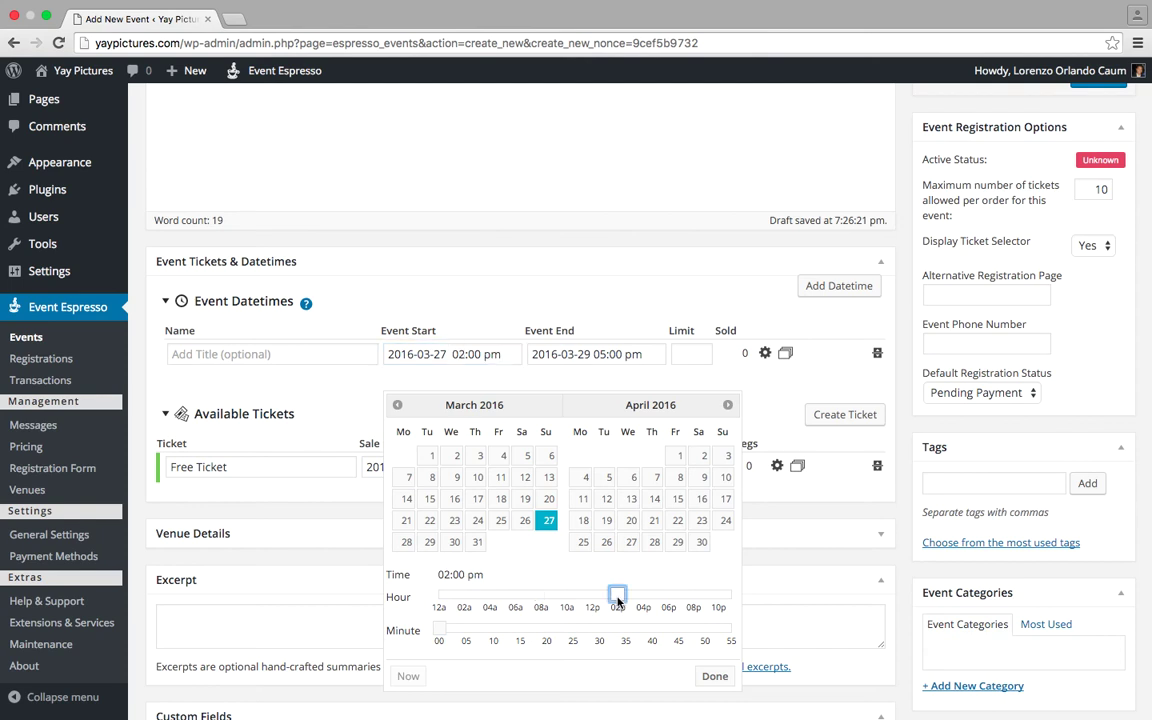
click(715, 677)
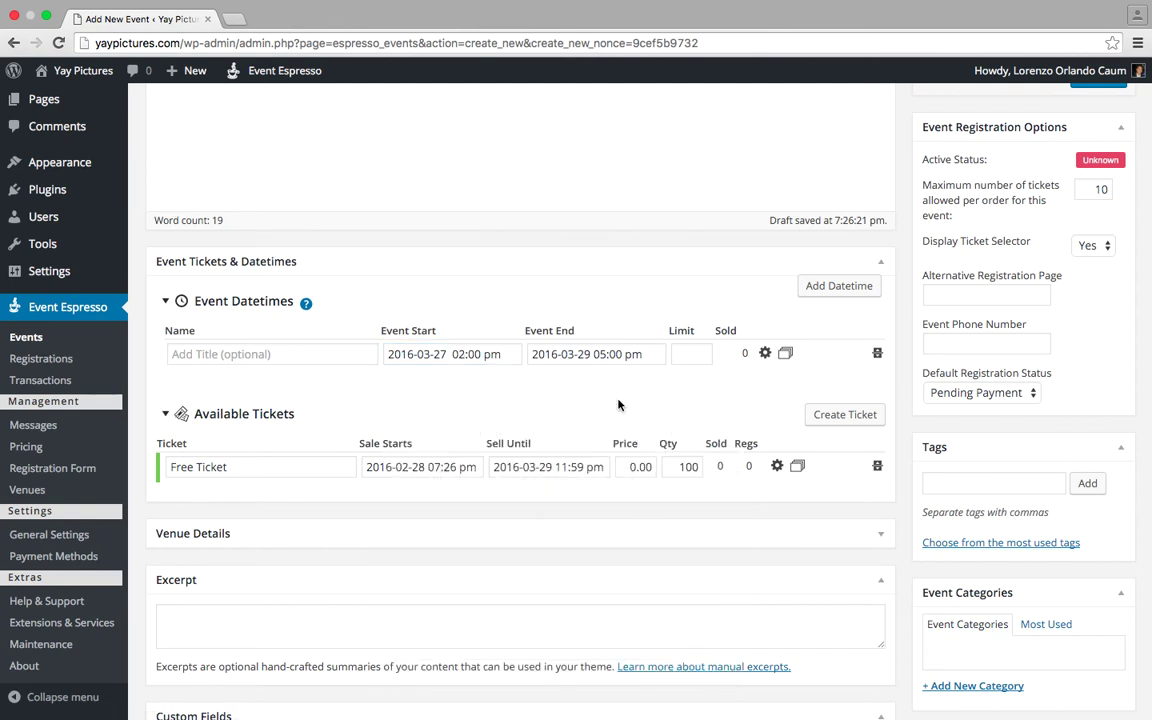
Set the event end in the event datetimes to 2016-03-27 at 04:45 pm.
click(578, 354)
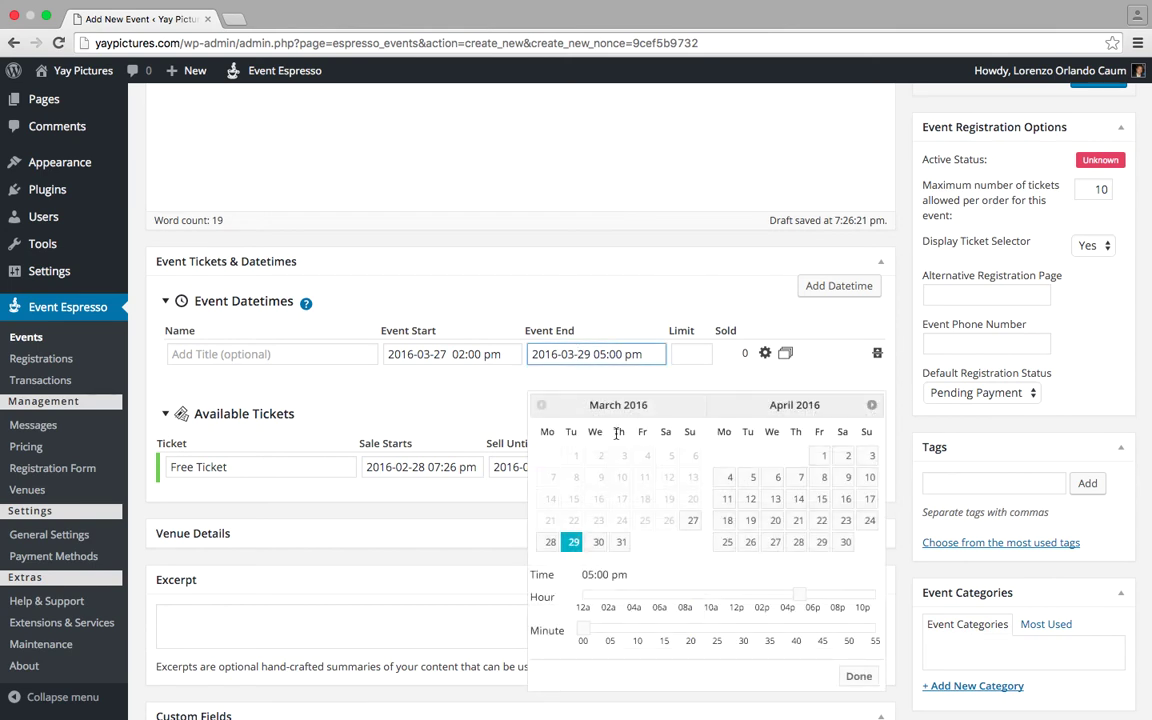
click(693, 524)
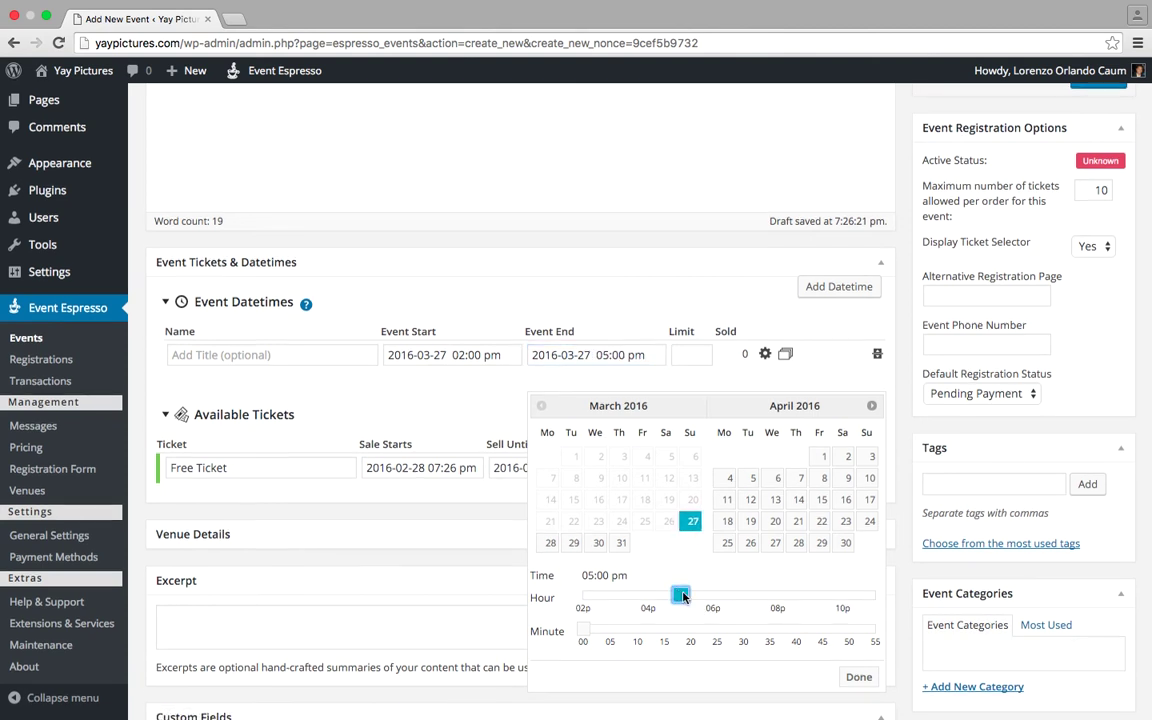
drag(680, 596, 649, 598)
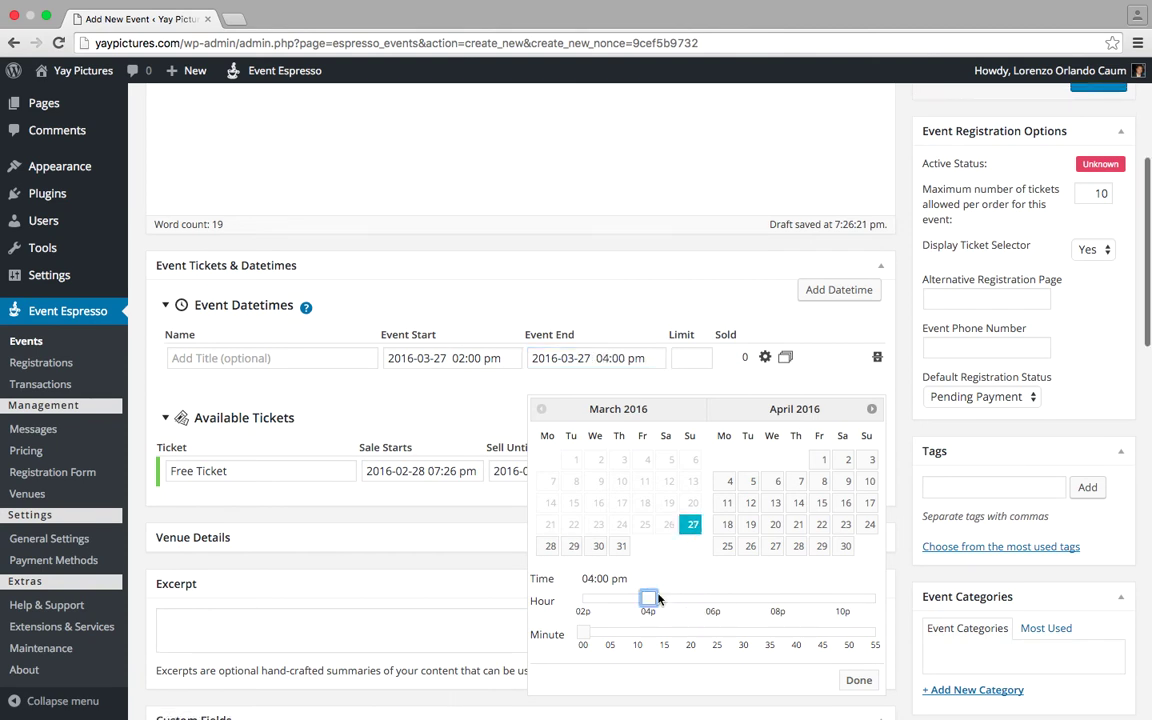
click(820, 634)
click(859, 682)
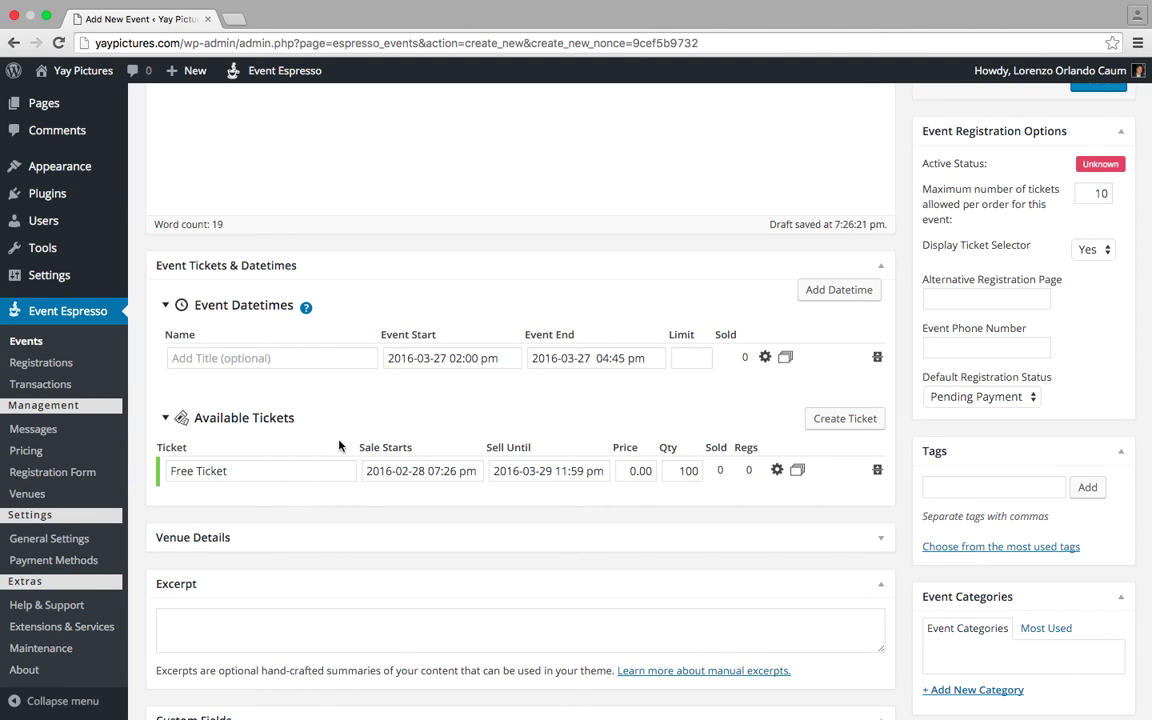
Rename the free ticket in the available tickets as "Cooking Class".
click(256, 475)
triple_click(256, 475)
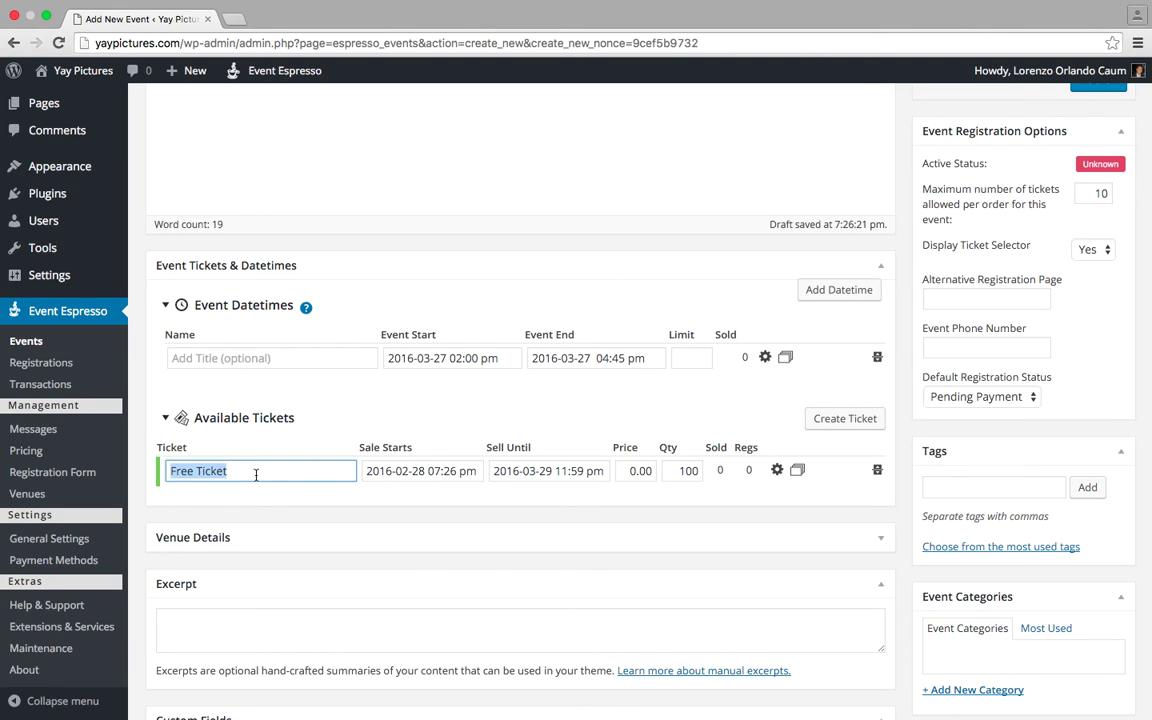
text(Cooking )
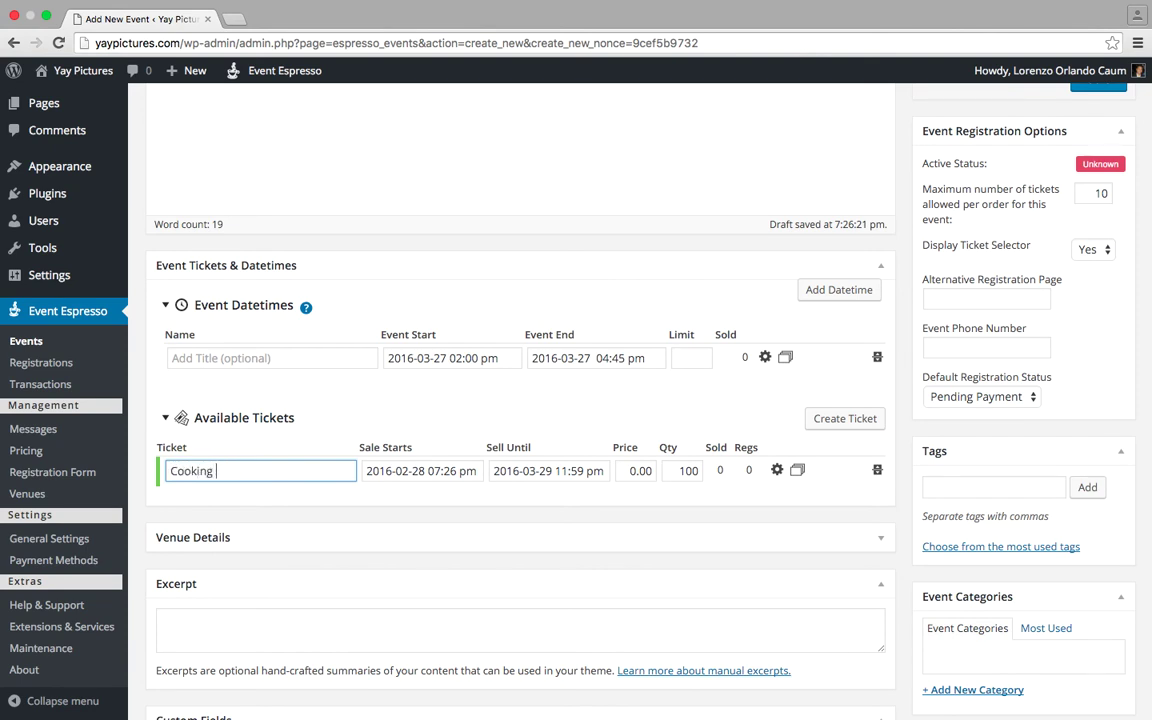
text(Class)
Set the Cooking Class ticket to sell until 2016-03-20 at 11:55 pm.
click(540, 479)
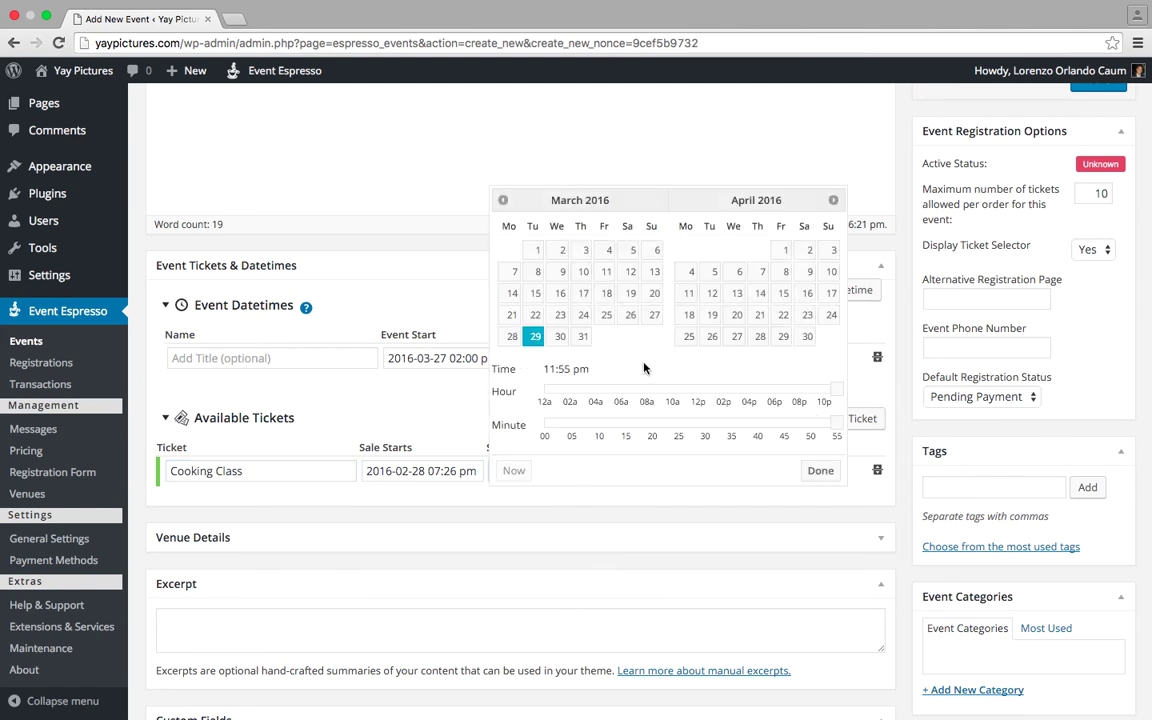
click(655, 295)
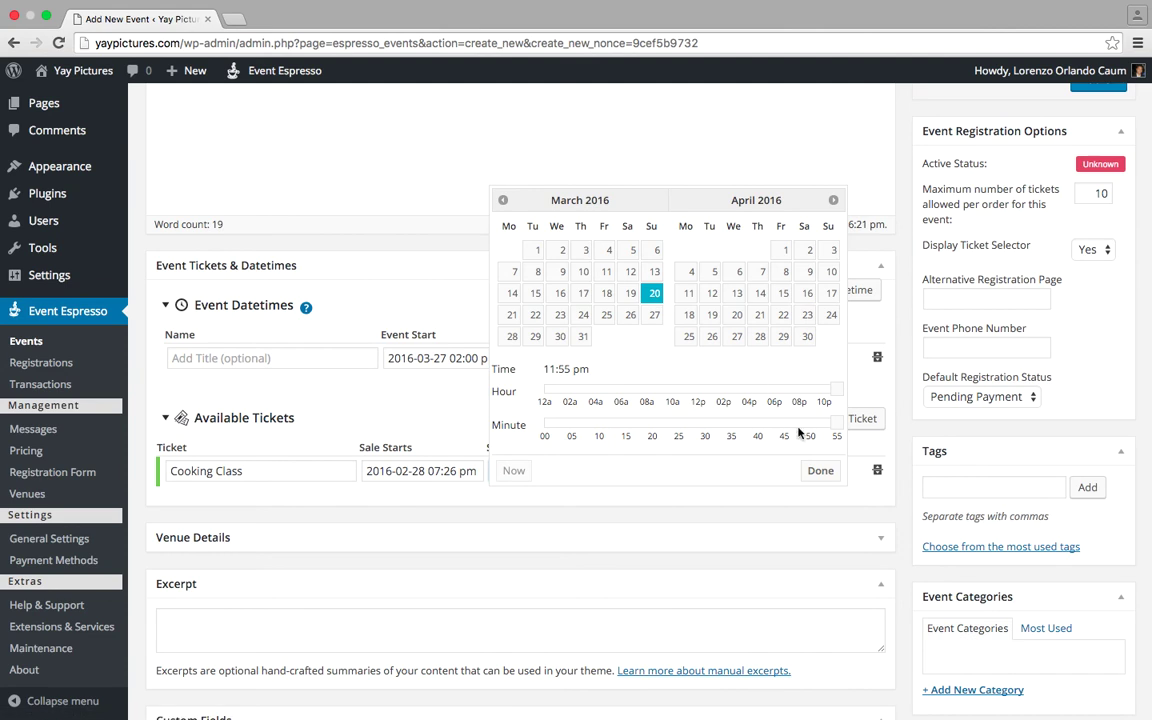
click(819, 474)
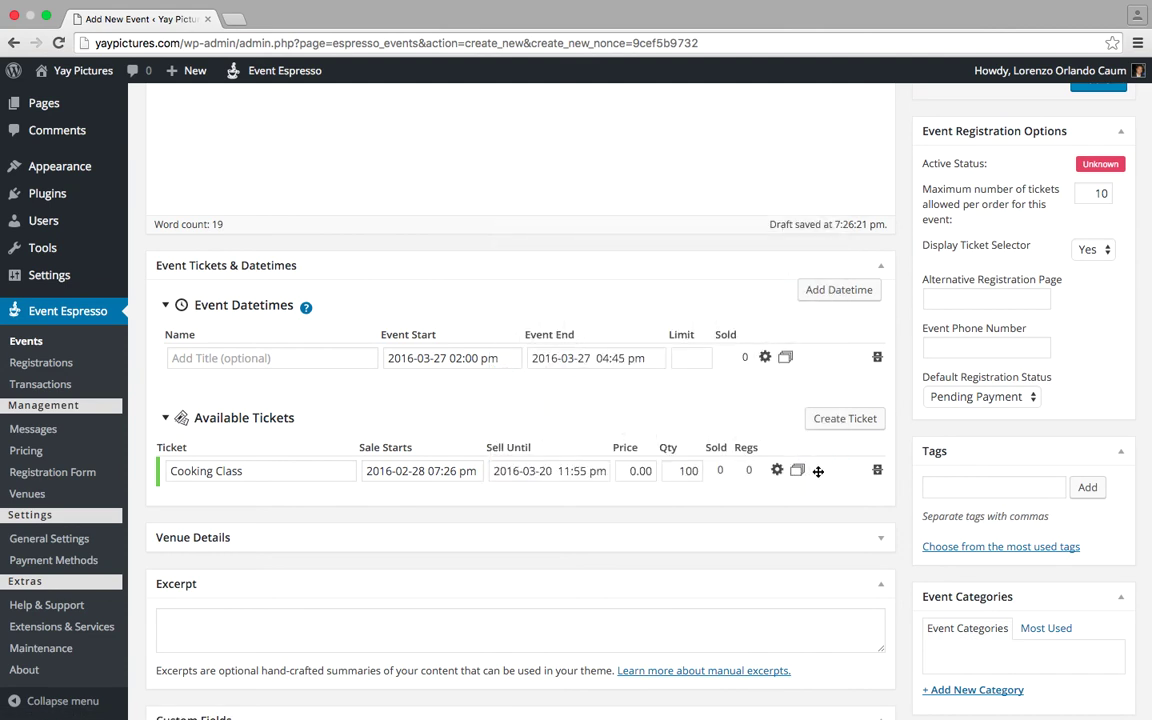
Set the Cooking Class ticket's price to 80 and its quantity to 8.
click(647, 470)
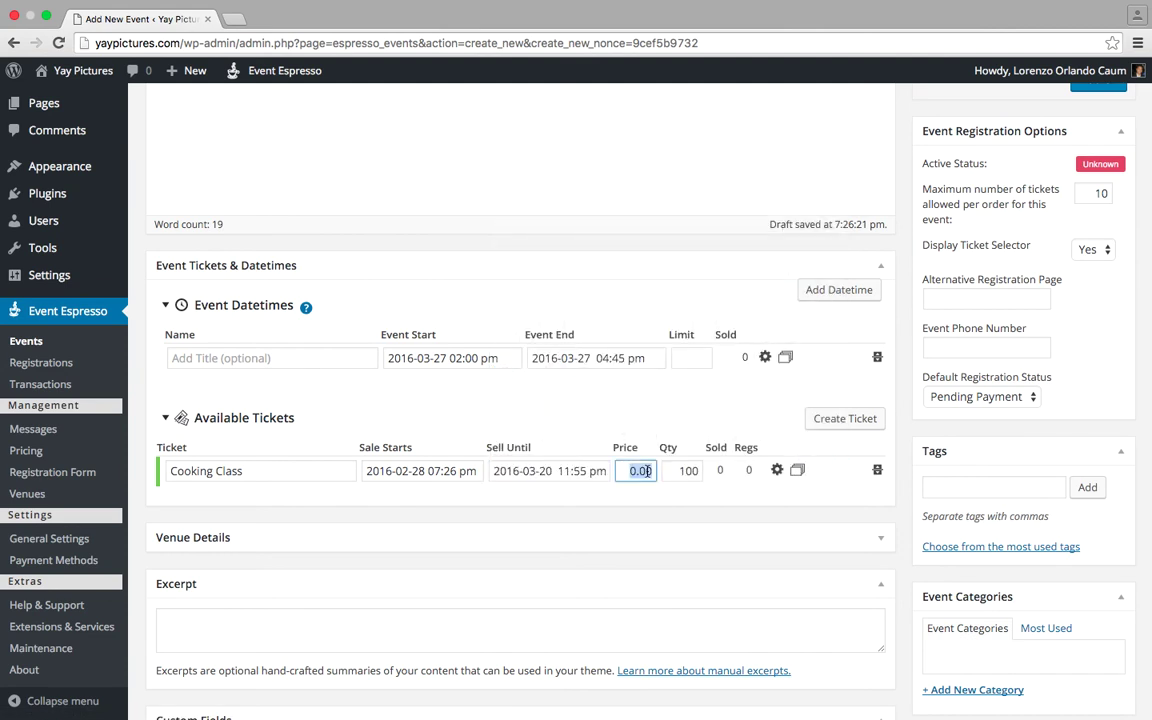
text(80)
click(685, 496)
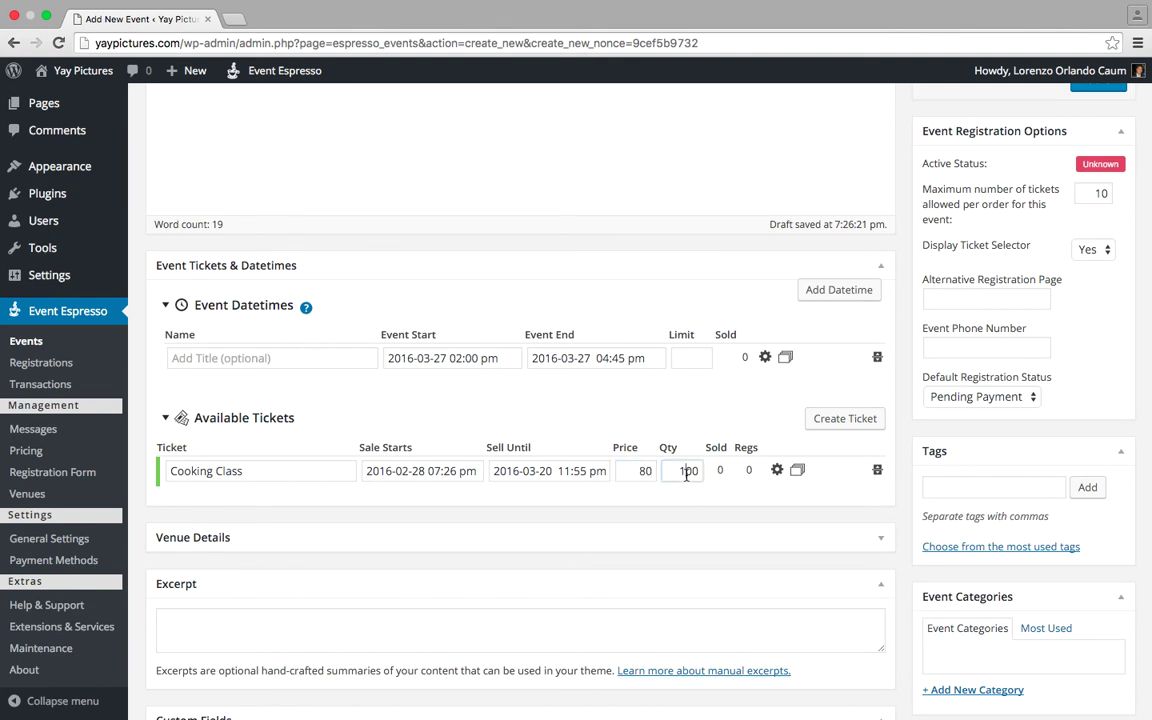
click(686, 471)
text(8)
click(701, 502)
Set the lemon grass picture Herb-Lemon-Grass-HB162-DSC06224-1.jpg from the media library as the event's featured image.
scroll(902, 445, down, 5)
scroll(902, 444, down, 6)
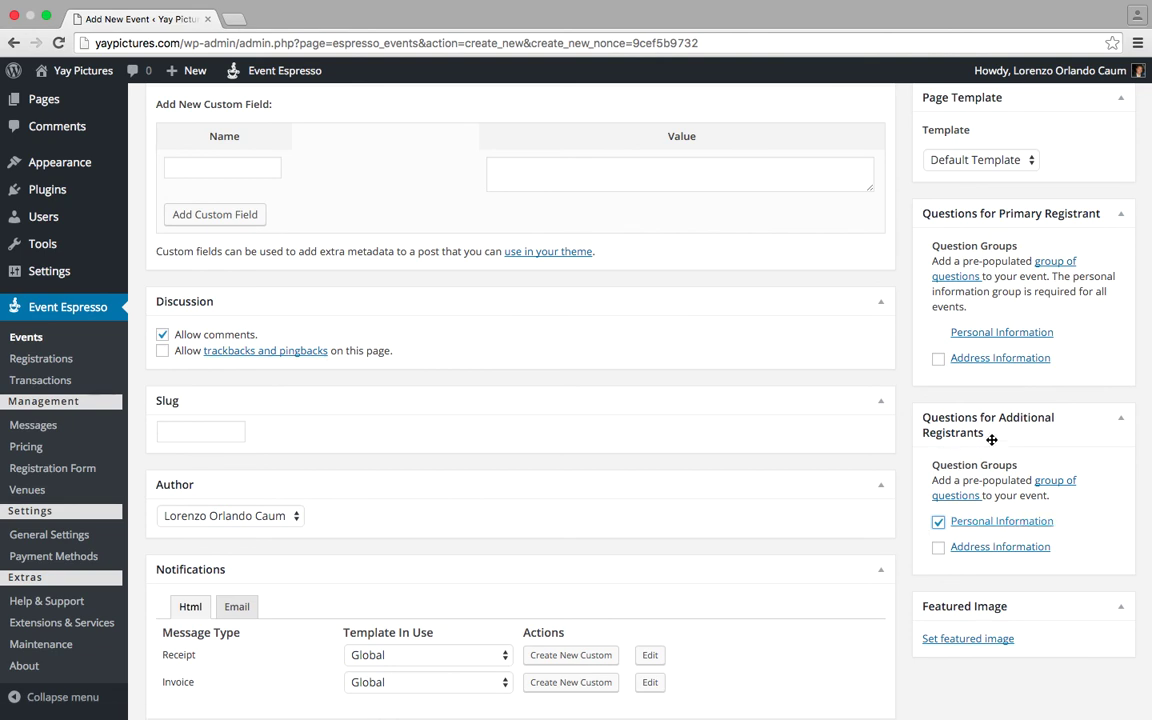
scroll(905, 472, down, 1)
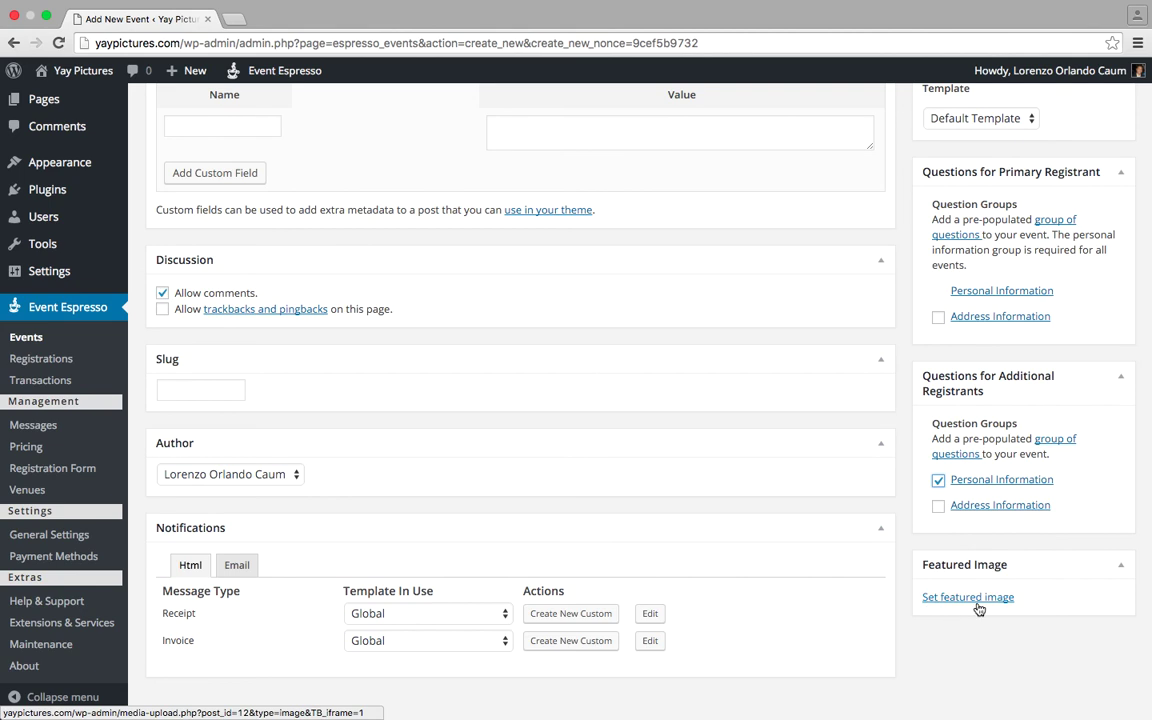
click(930, 597)
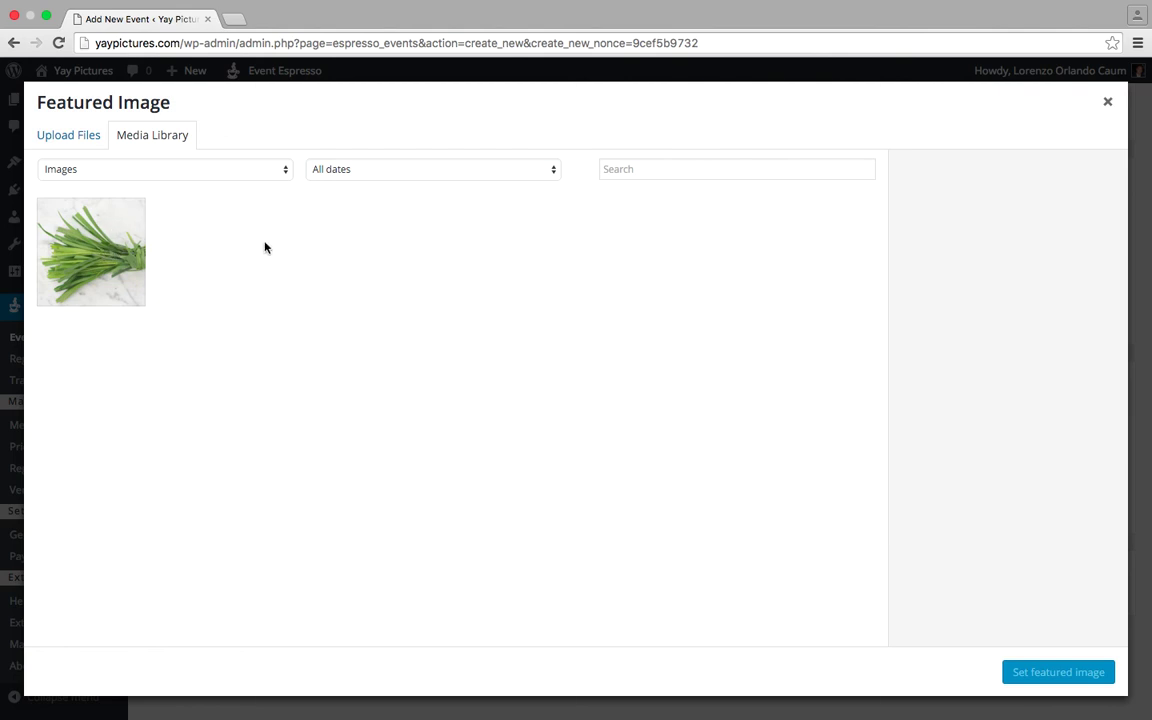
click(113, 245)
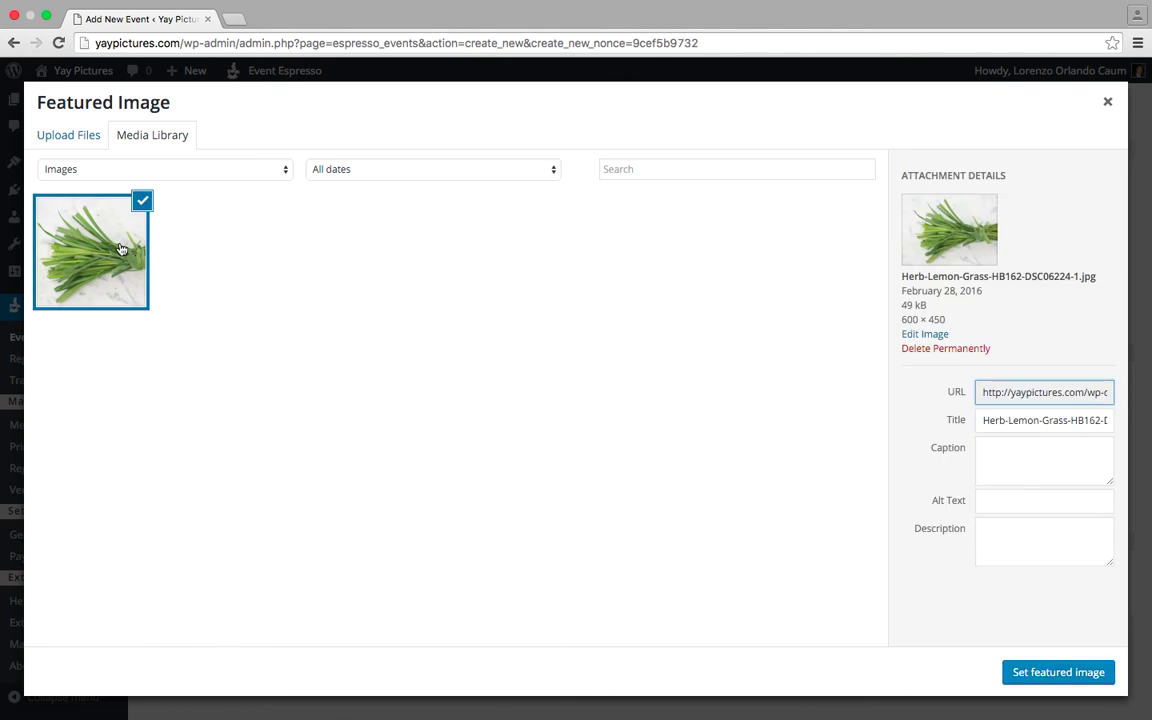
click(1053, 672)
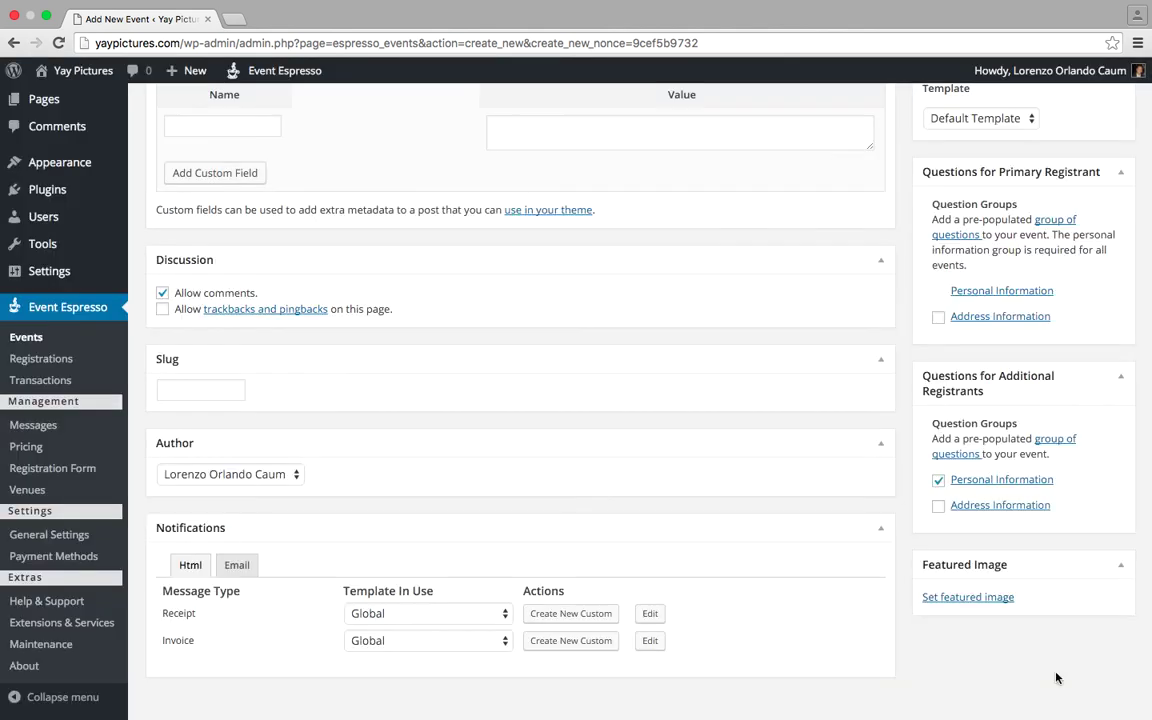
scroll(950, 608, down, 3)
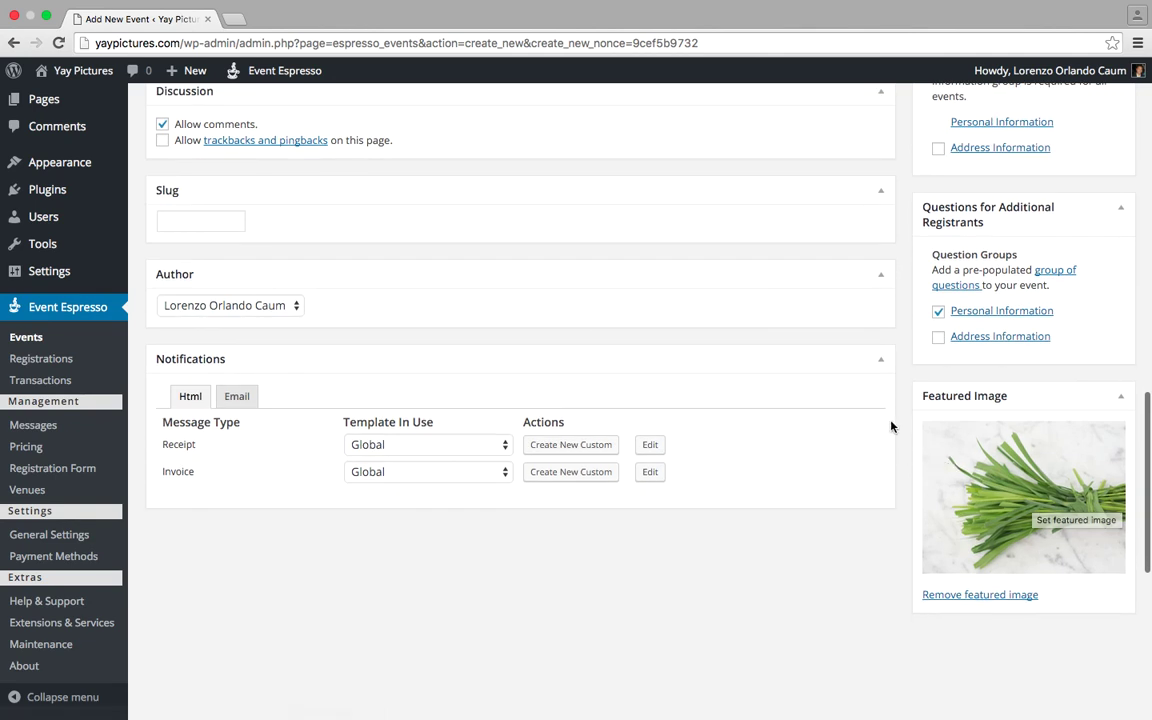
Publish the Thai Cooking Workshop event.
scroll(890, 424, up, 3)
scroll(903, 426, up, 10)
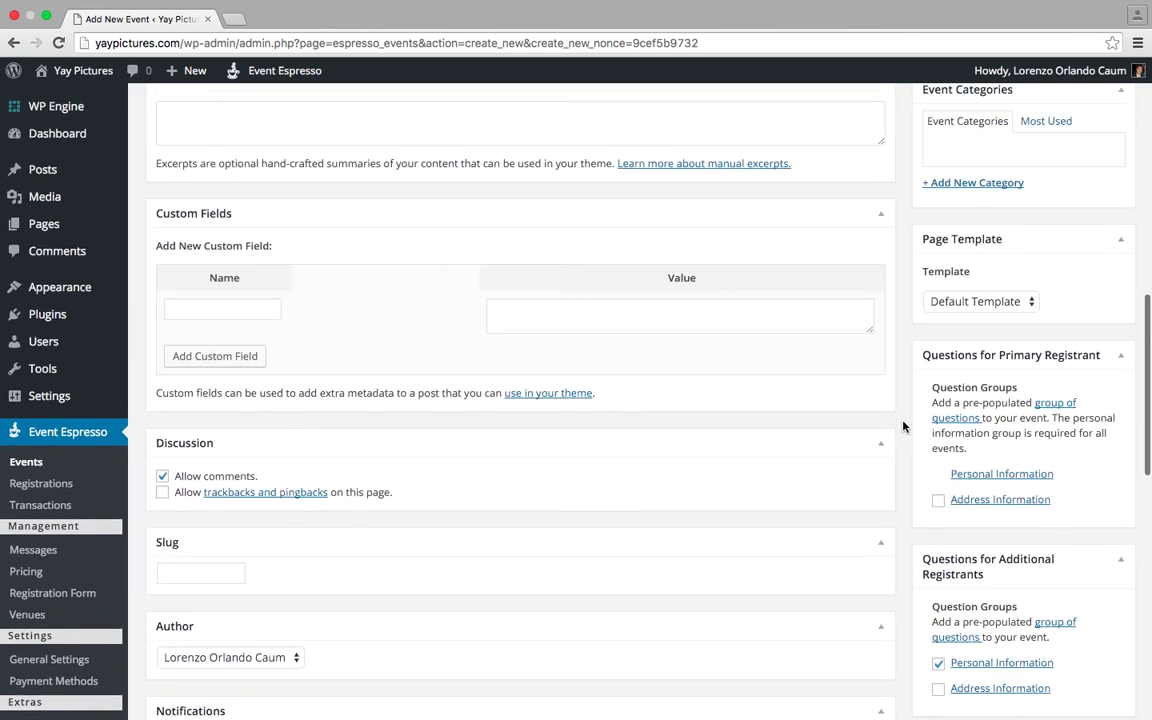
scroll(902, 427, up, 6)
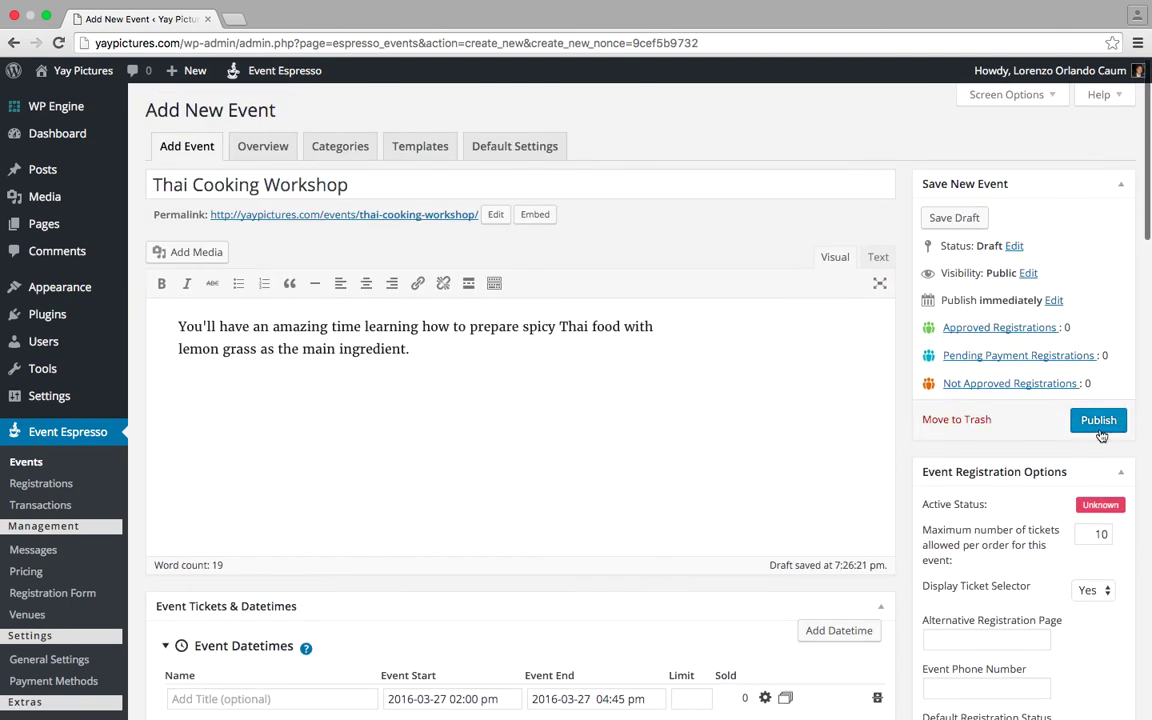
click(1099, 421)
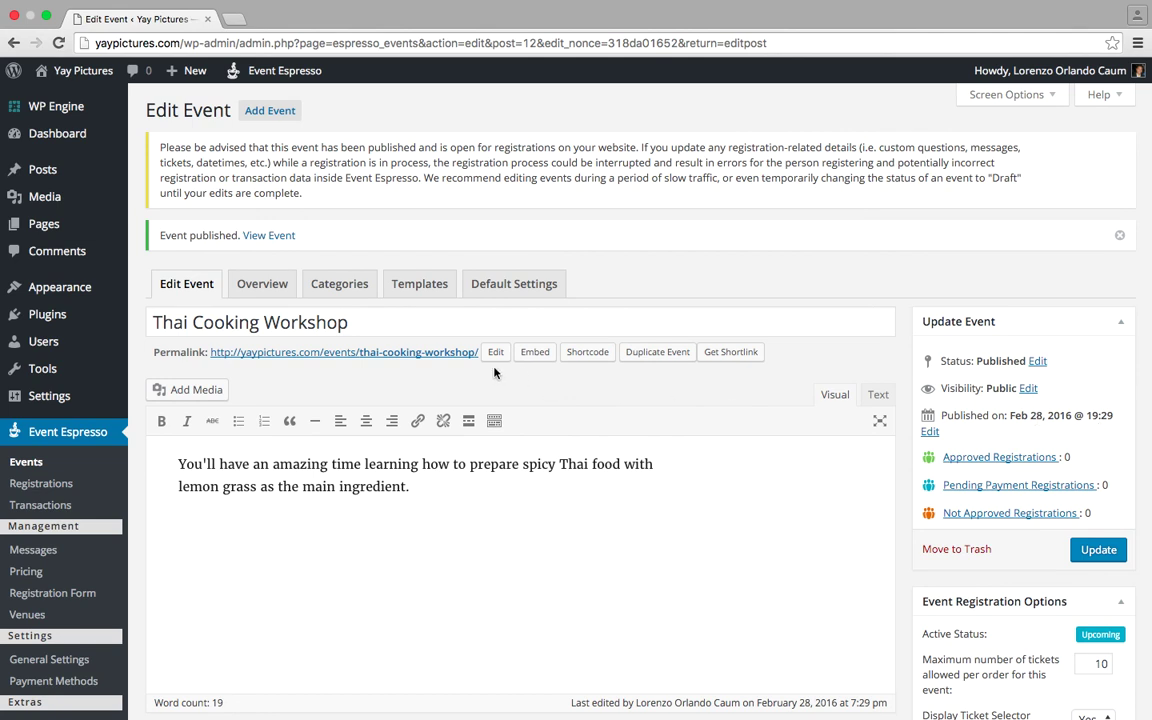
View the published event page from its permalink in a new browser tab and examine its image, ticket, date, time and description.
right_click(335, 360)
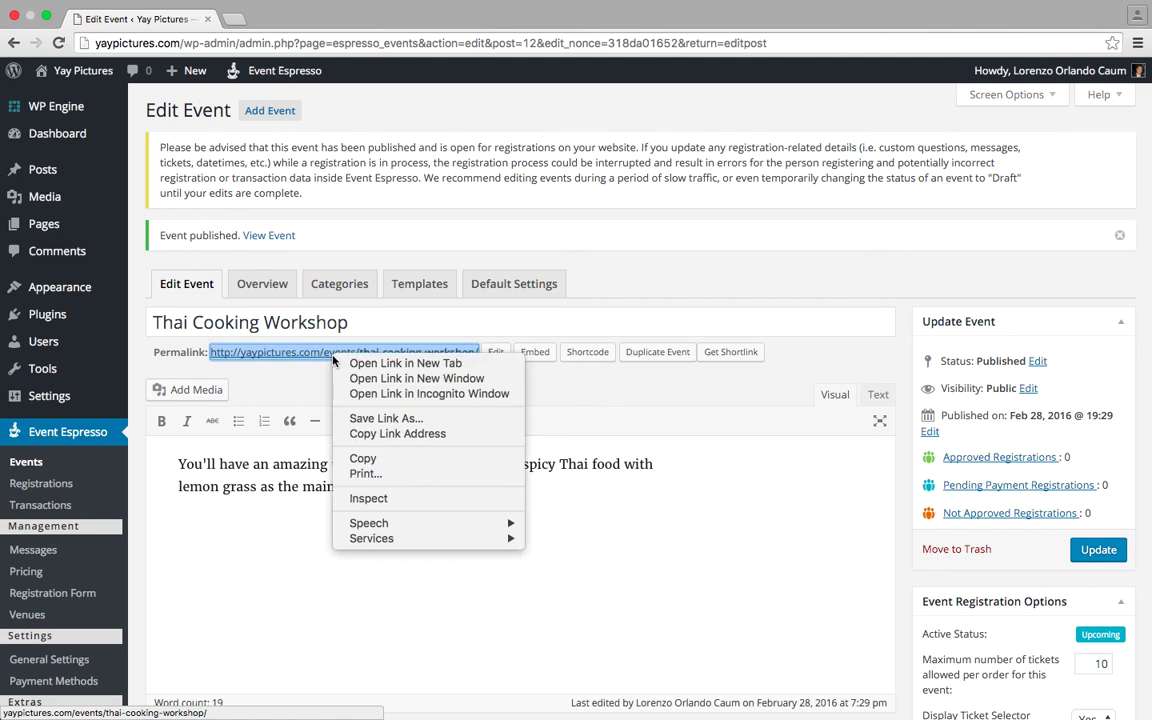
click(403, 366)
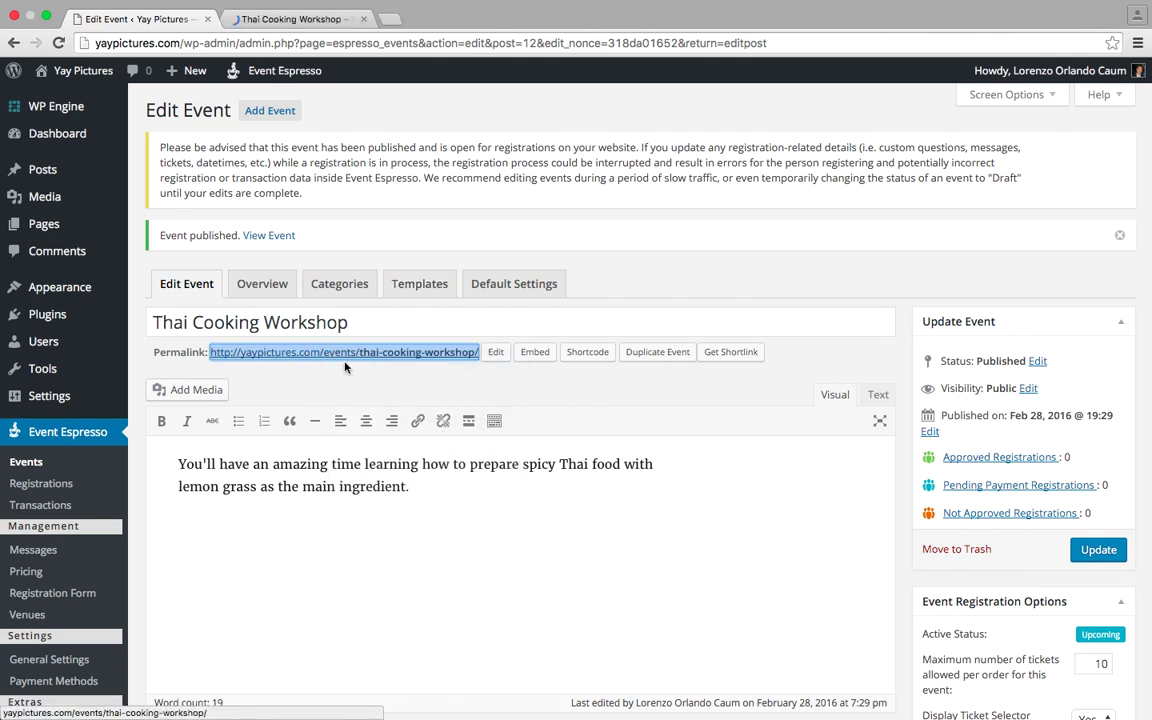
click(314, 20)
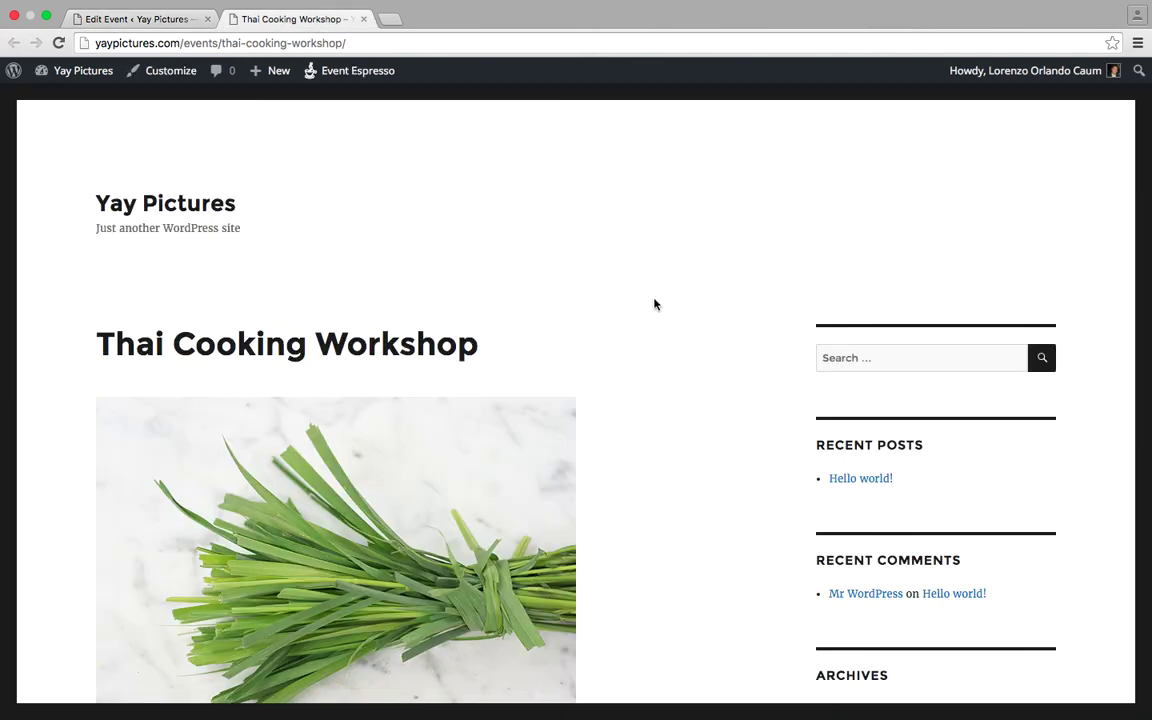
scroll(655, 305, down, 2)
scroll(655, 305, down, 4)
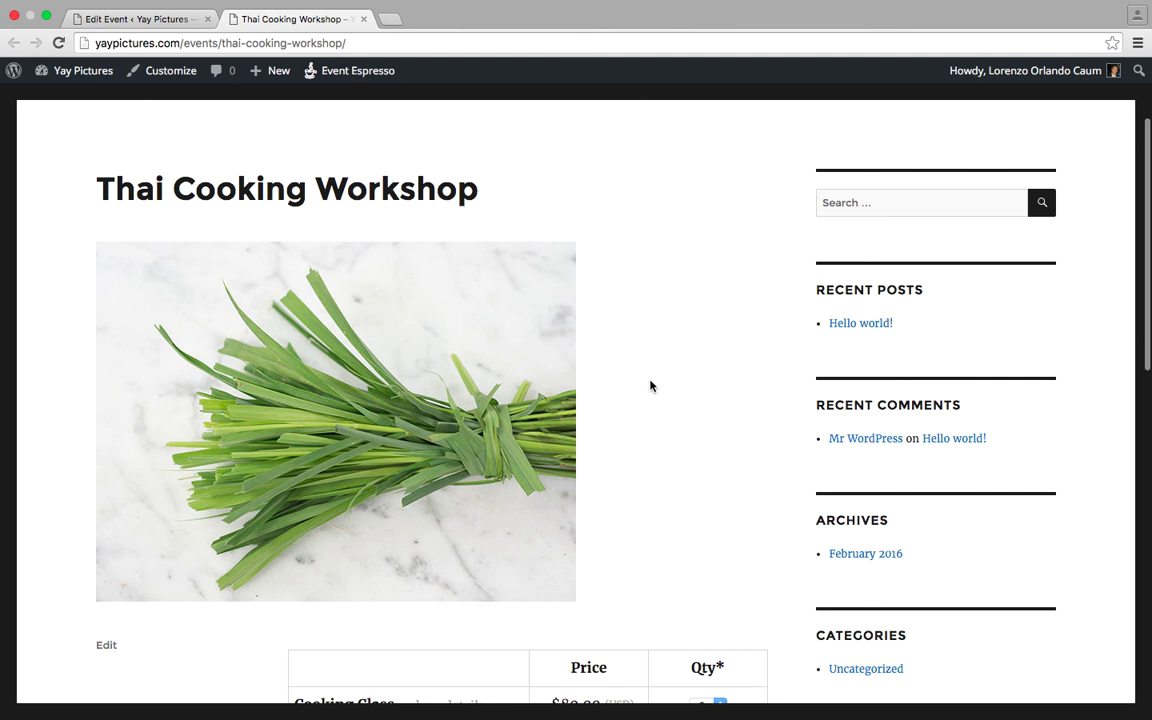
scroll(650, 386, down, 10)
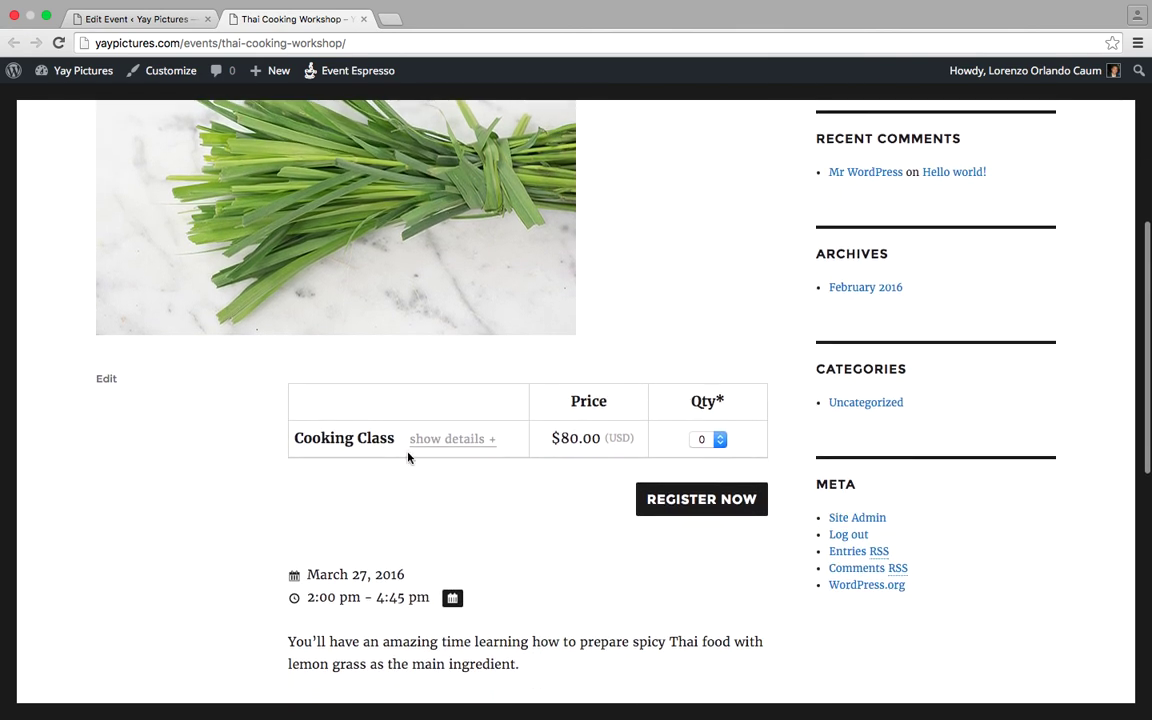
scroll(470, 455, down, 3)
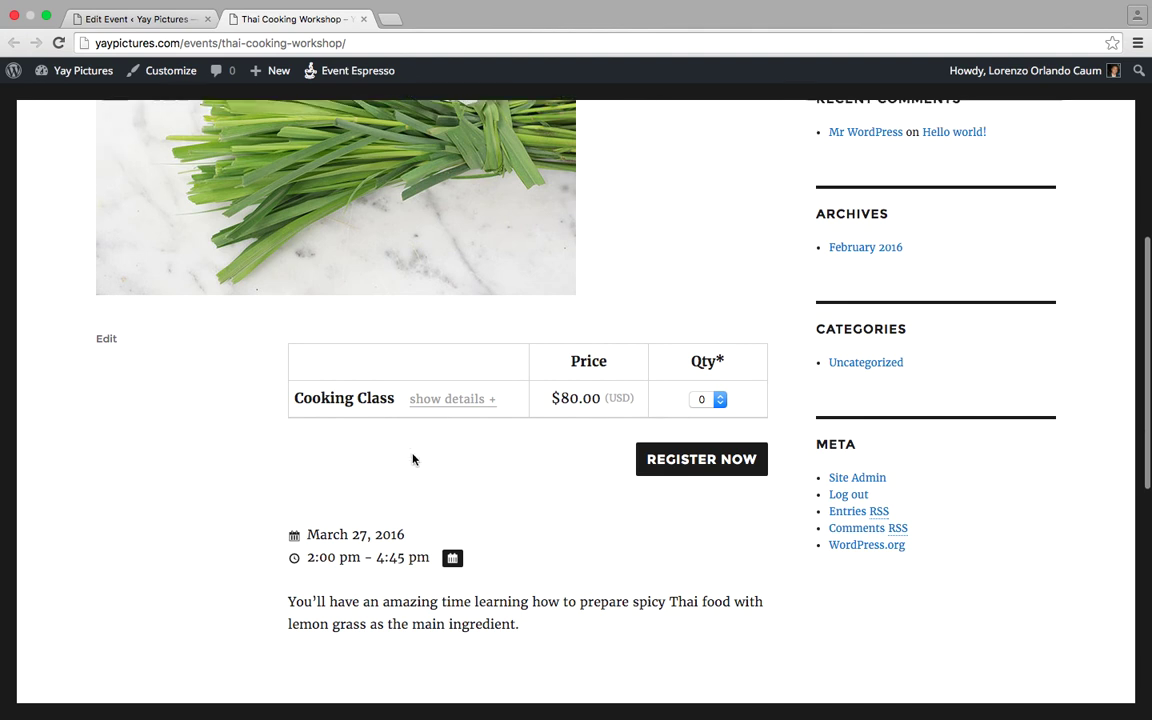
scroll(400, 480, down, 3)
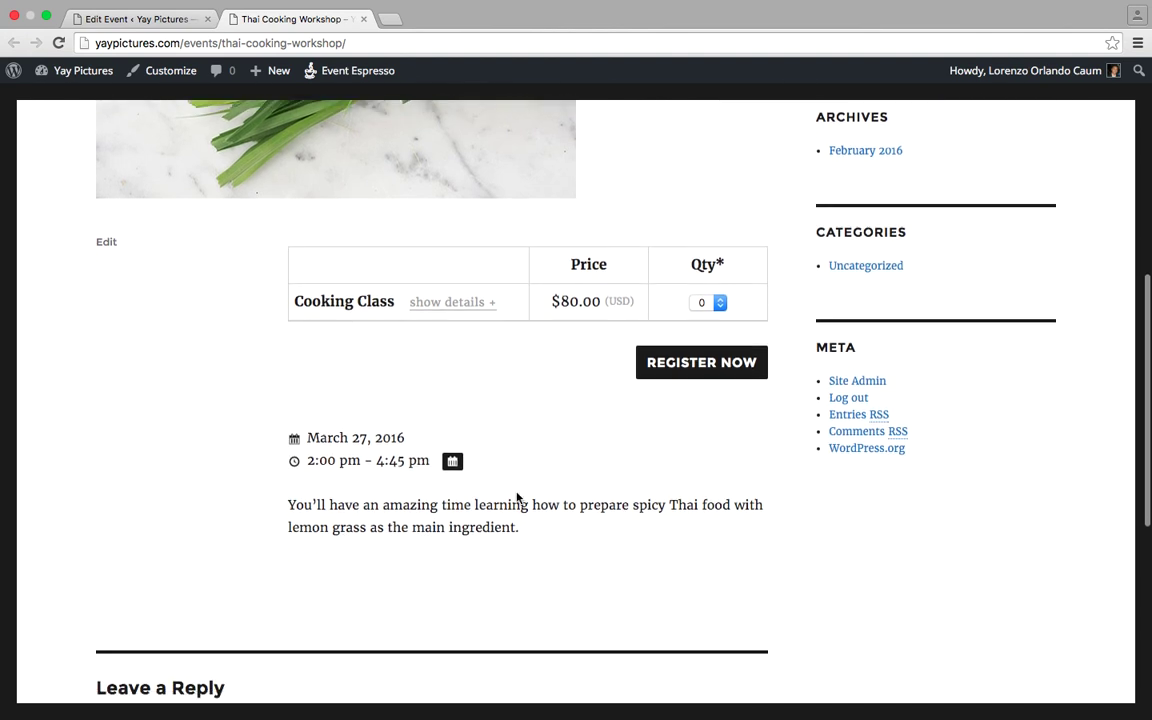
scroll(517, 497, up, 6)
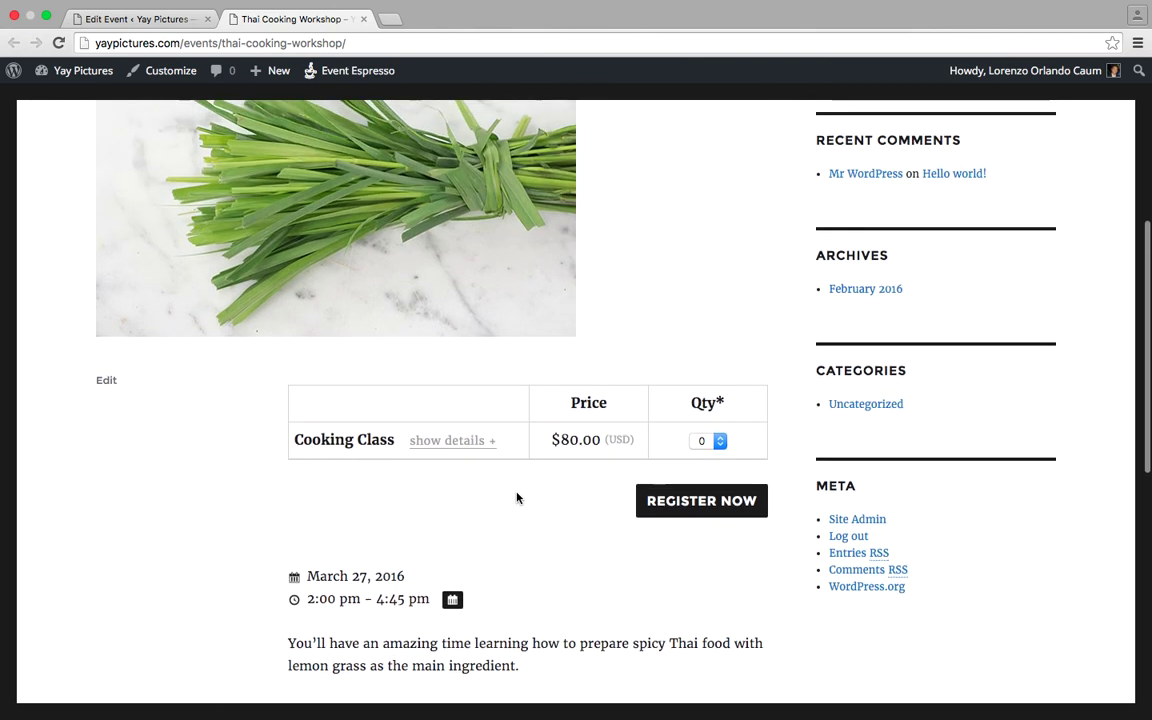